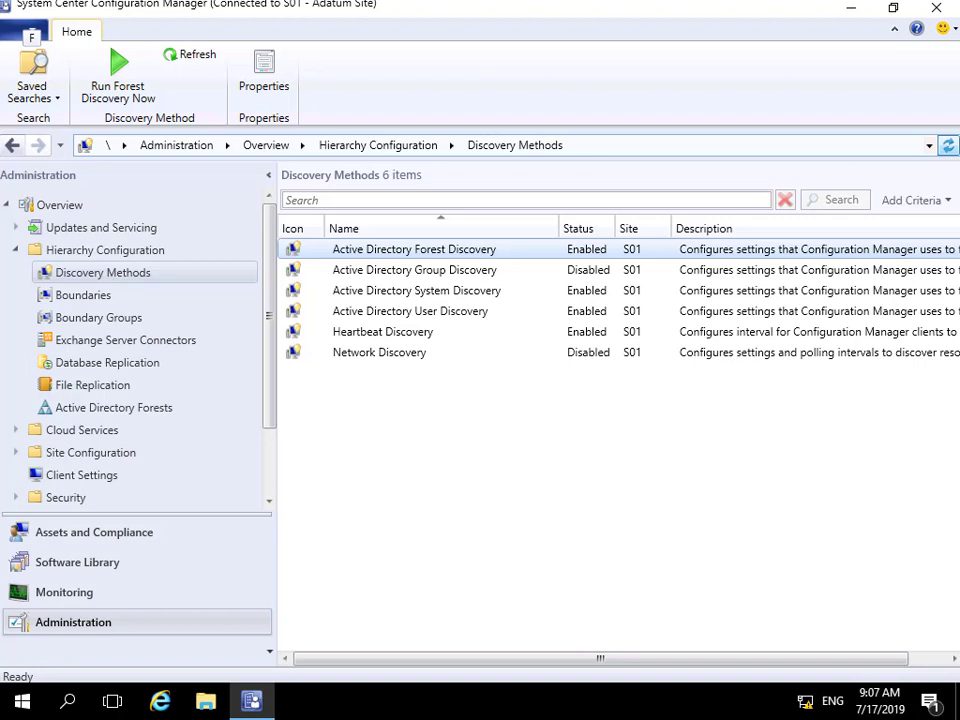
Step: Open the Active Directory System Discovery properties and start adding a new Active Directory container
left_click(393, 290)
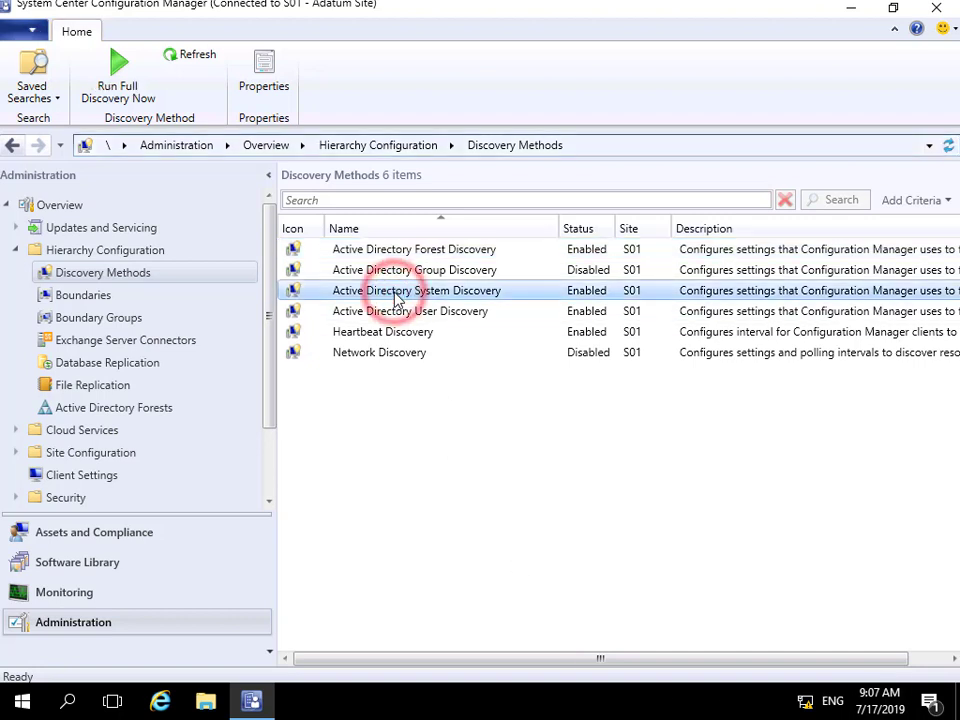
right_click(396, 299)
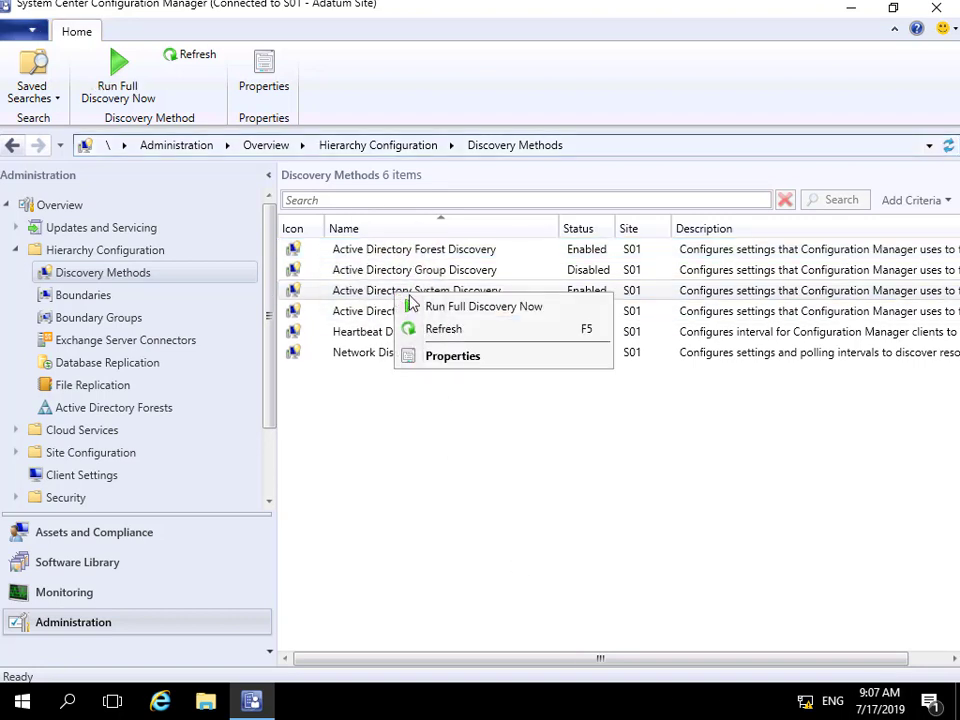
left_click(456, 357)
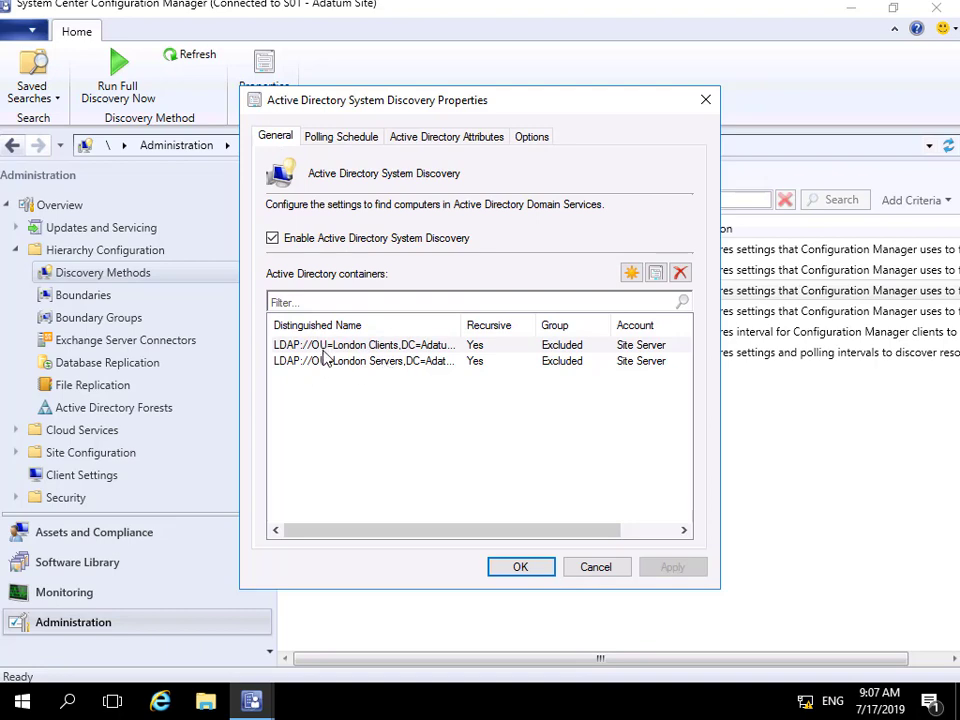
left_click(630, 273)
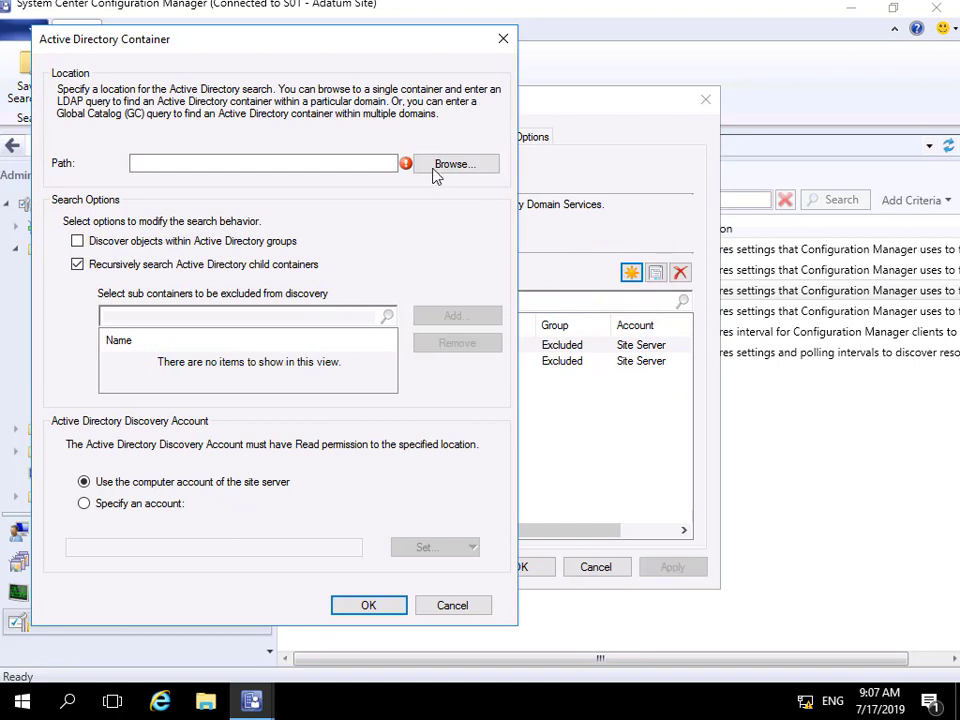
Step: Set the container path to the Sydney Clients OU and add Sydney Clients to the sub containers excluded from discovery
left_click(435, 166)
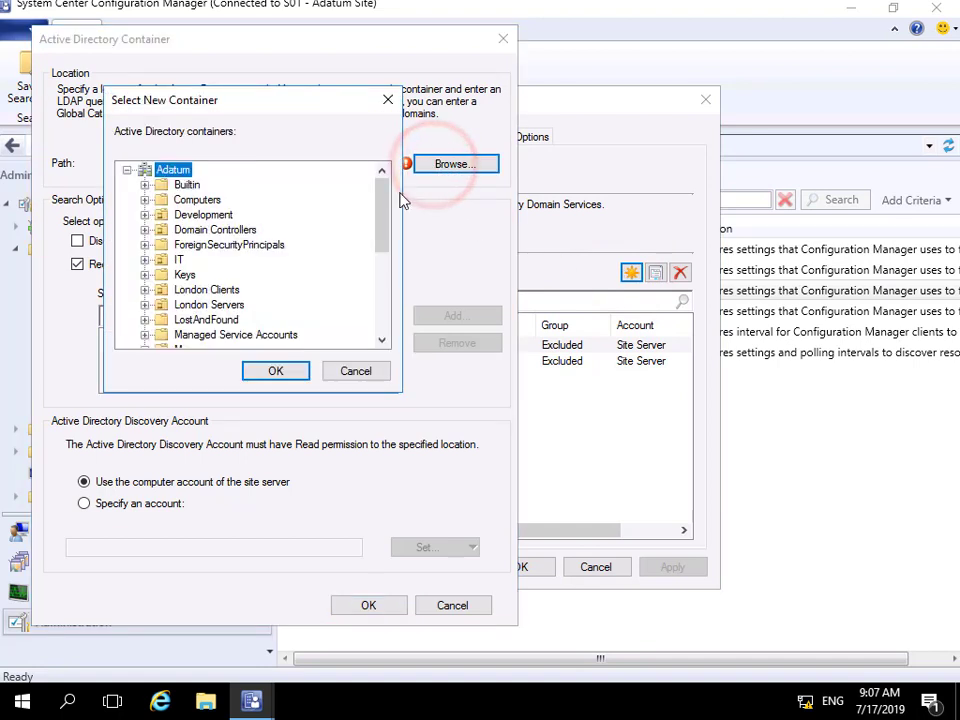
left_click_drag(383, 242, 381, 285)
left_click(382, 340)
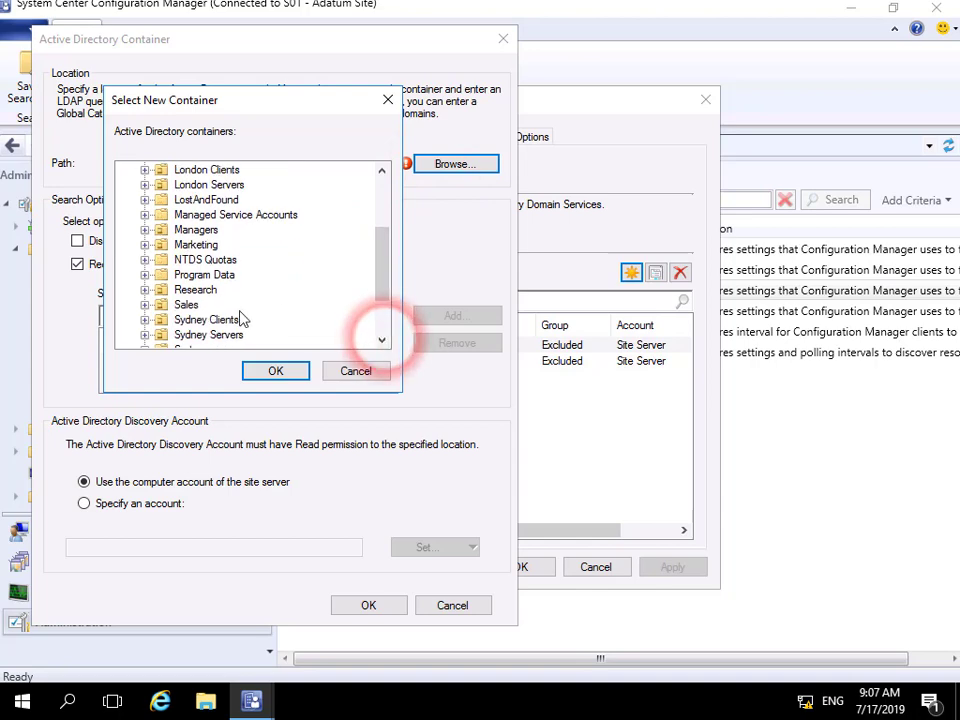
left_click(226, 319)
left_click(266, 371)
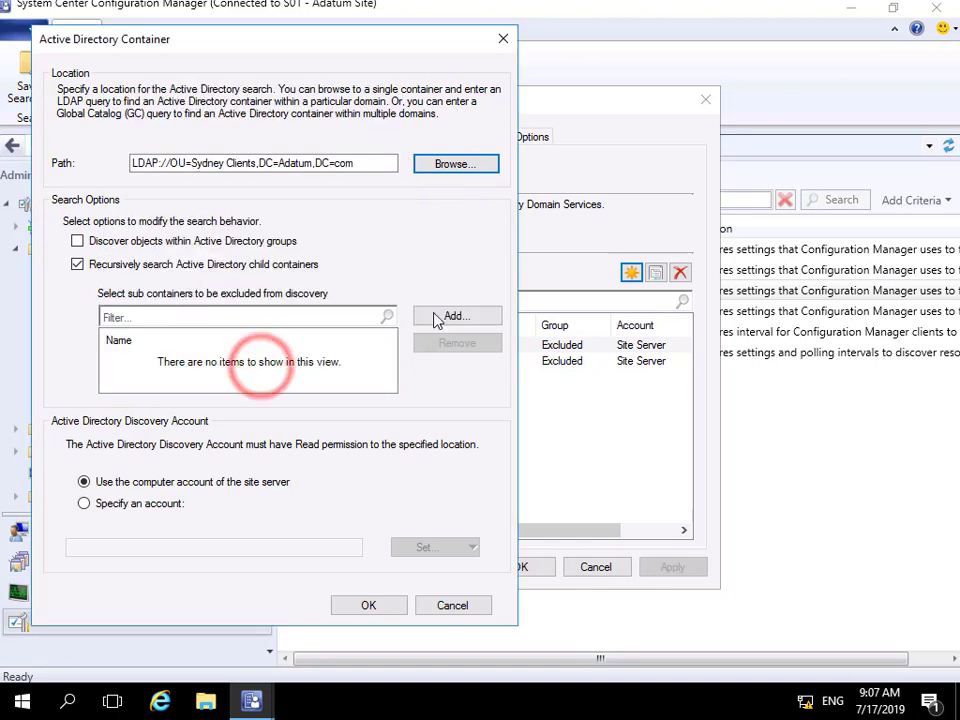
left_click(436, 315)
left_click(276, 372)
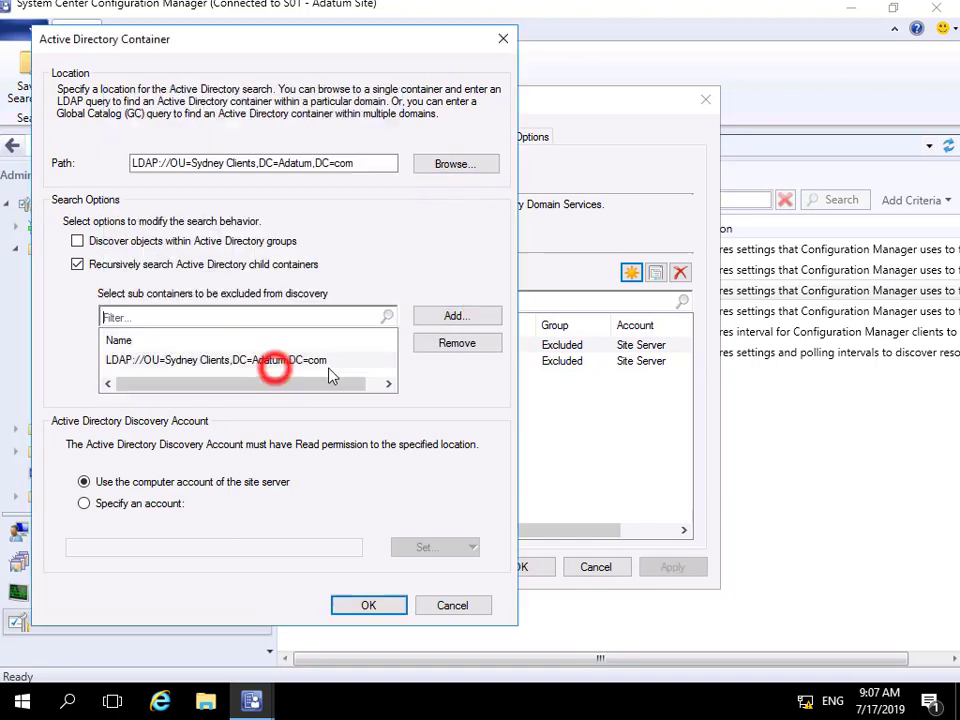
Step: Change the container path to the Sydney Servers OU and add Sydney Servers to the excluded sub containers
left_click(442, 168)
left_click(382, 340)
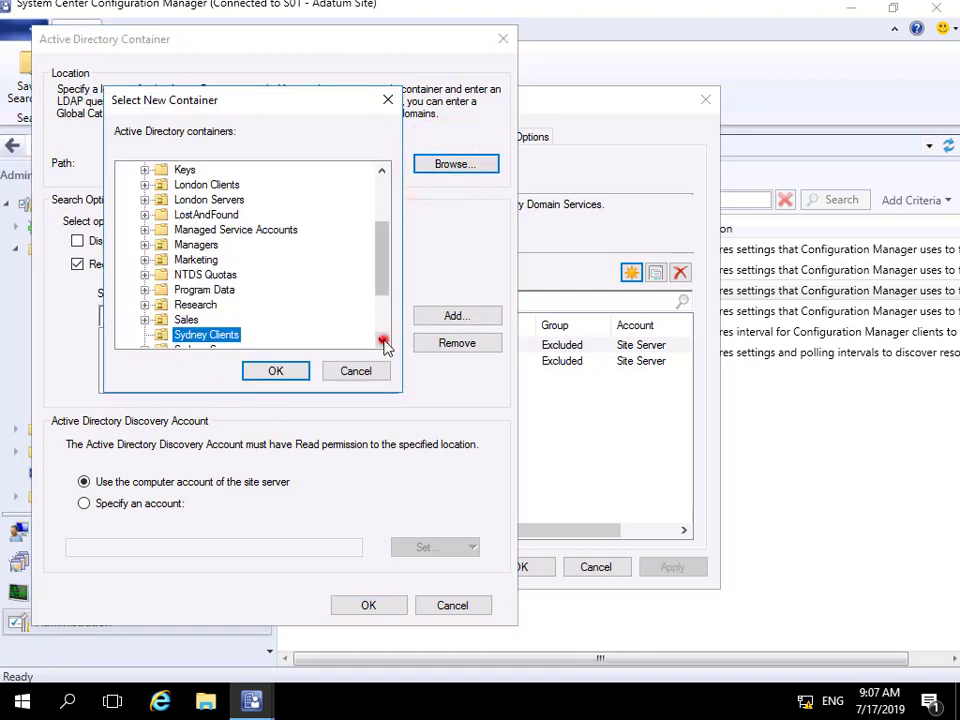
left_click(190, 335)
left_click(268, 371)
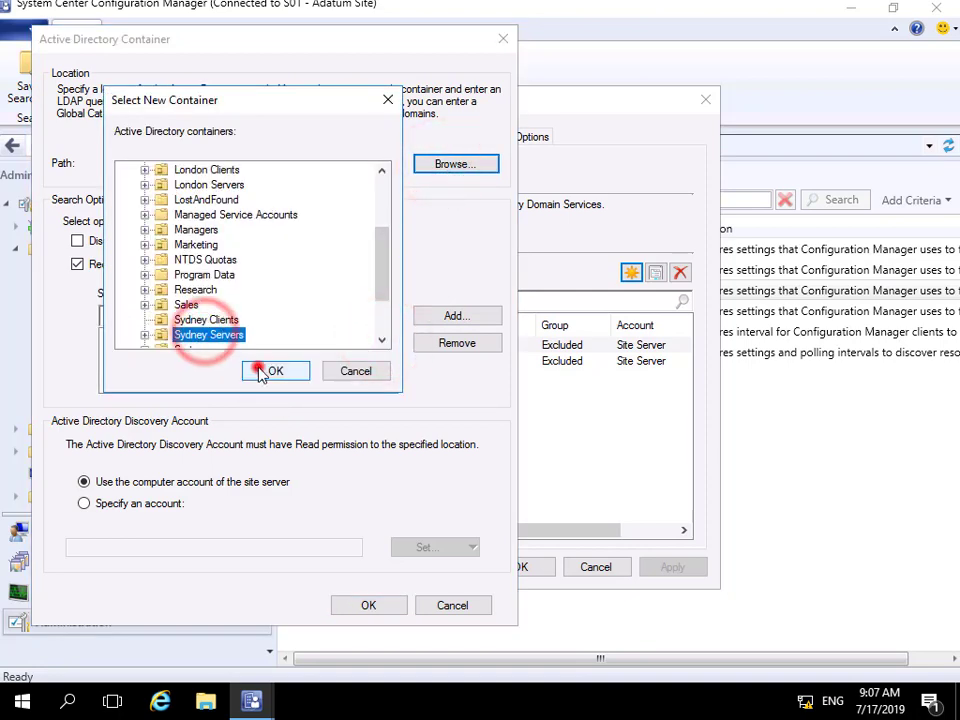
left_click(430, 316)
left_click(296, 369)
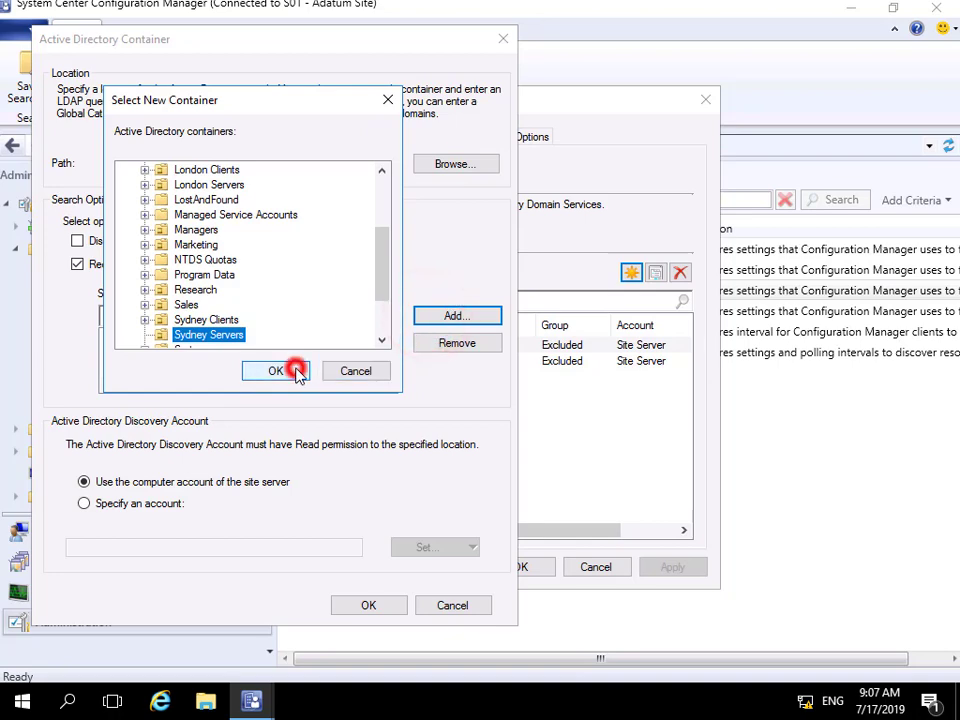
Step: Change the container path to the Toronto Clients OU and add Toronto Clients to the excluded sub containers
left_click(476, 167)
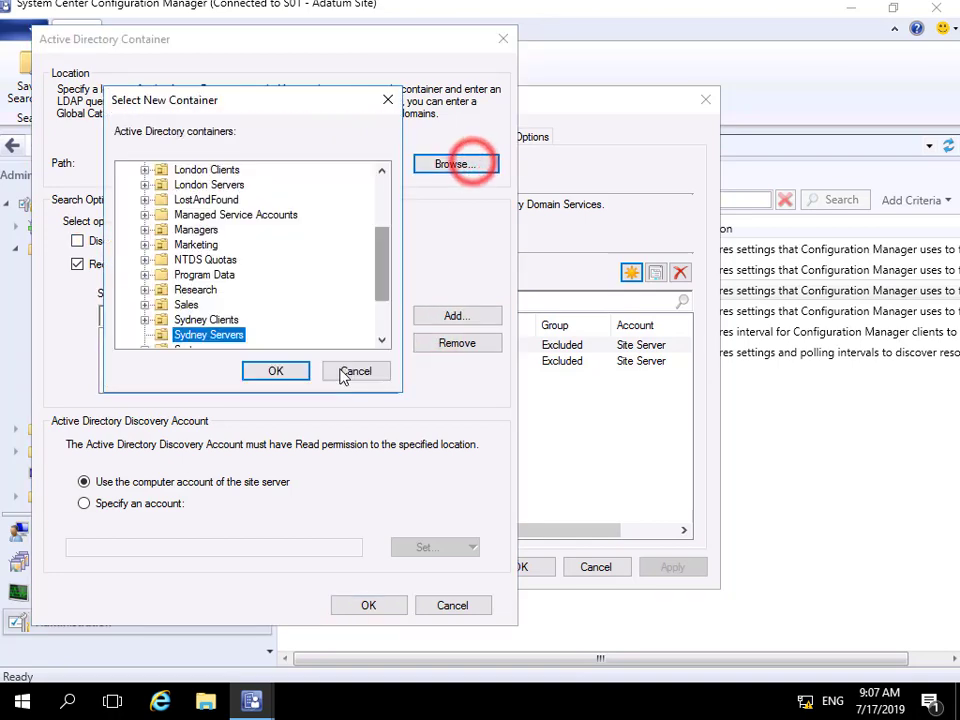
left_click_drag(384, 268, 381, 320)
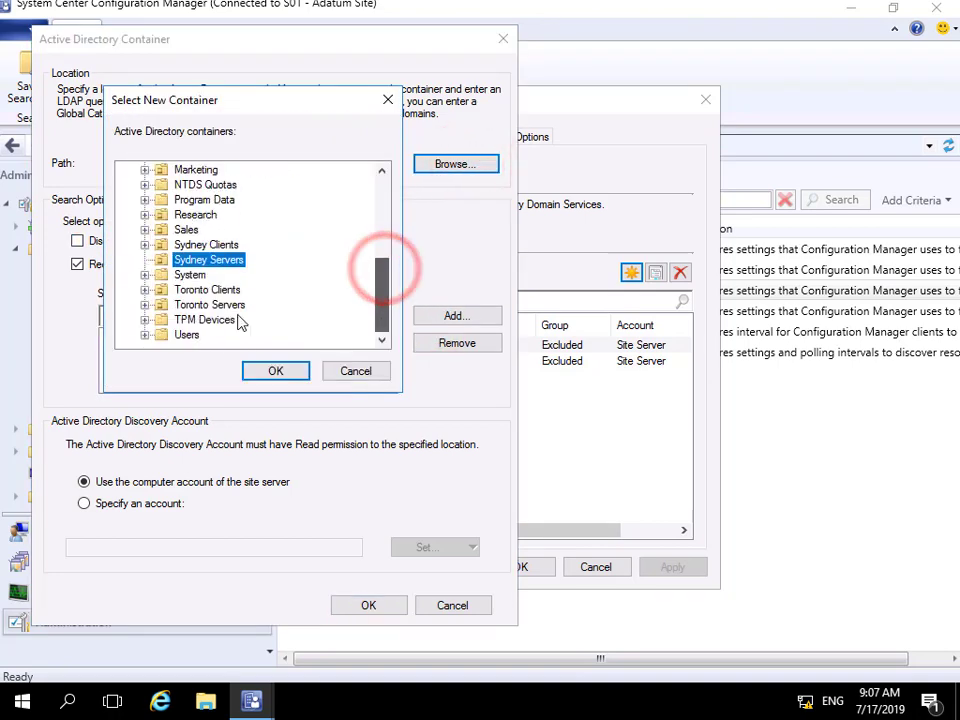
left_click(214, 292)
left_click(263, 373)
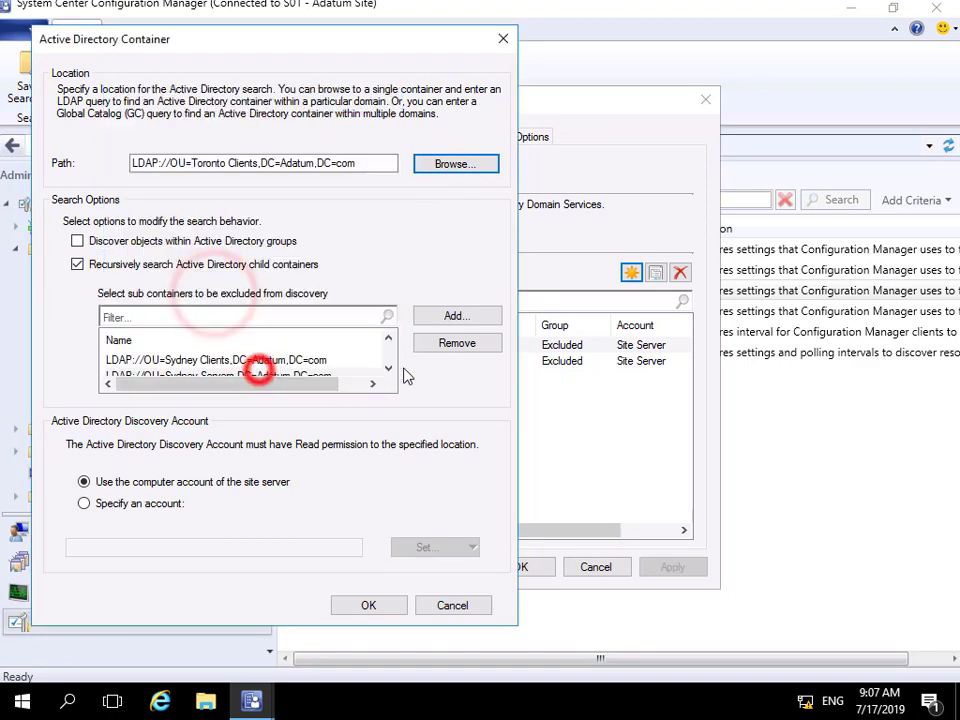
left_click(441, 318)
left_click(293, 368)
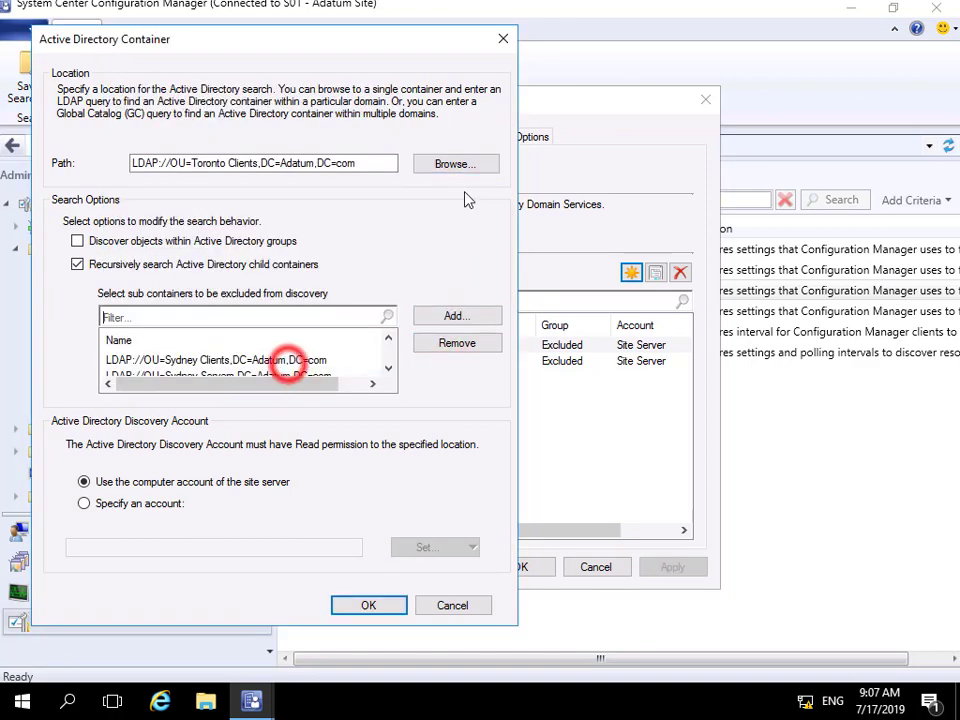
Step: Change the container path to the Toronto Servers OU and add Toronto Servers to the excluded sub containers
left_click(450, 165)
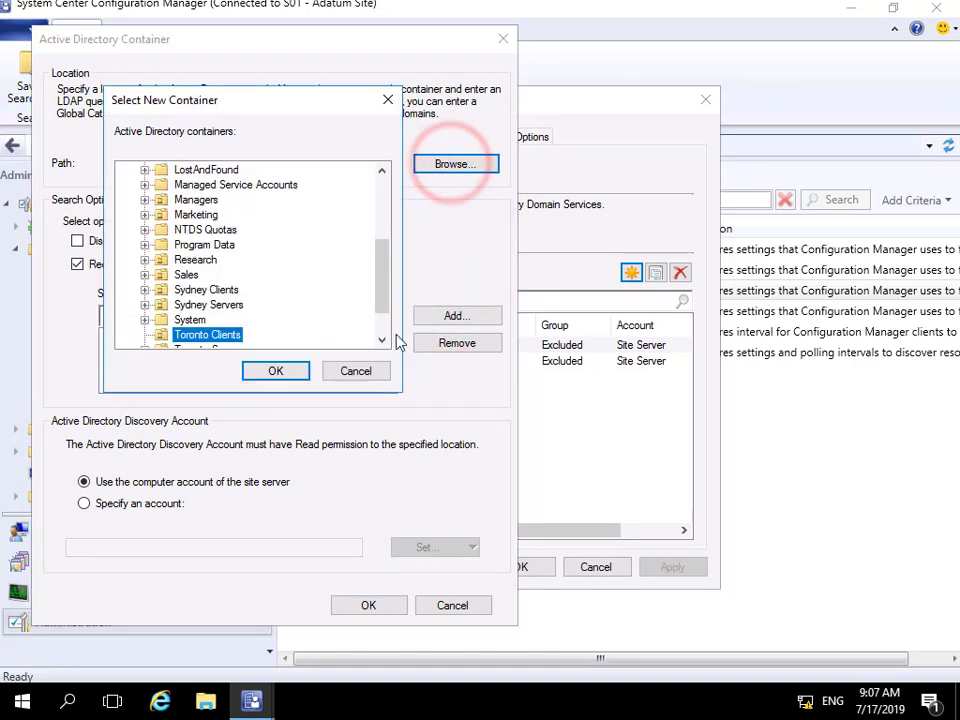
left_click(381, 338)
left_click(232, 335)
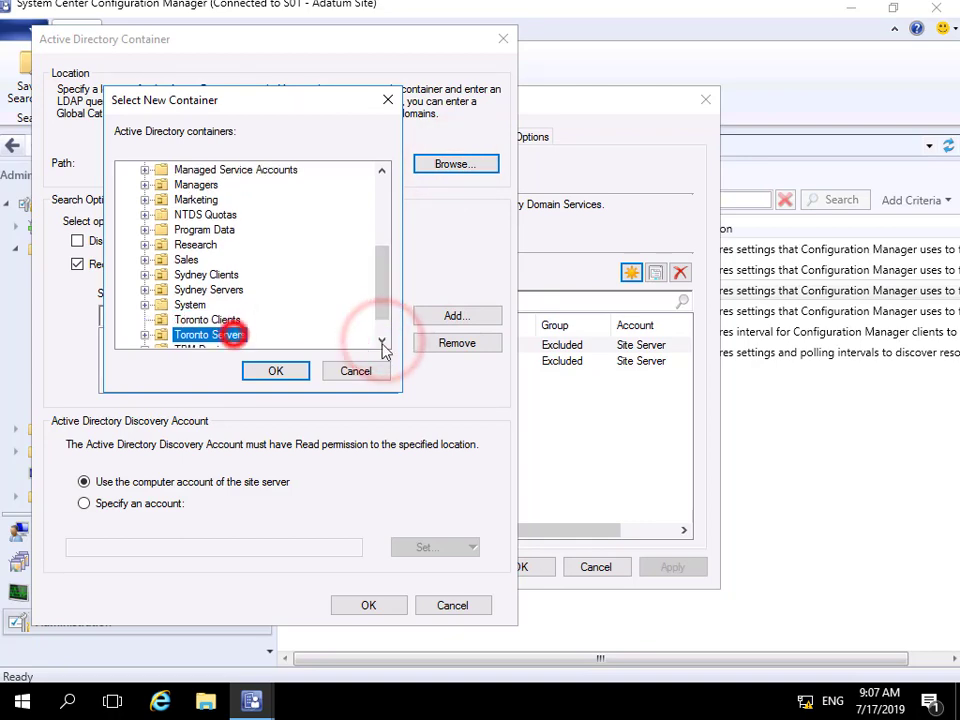
left_click(276, 368)
left_click(452, 318)
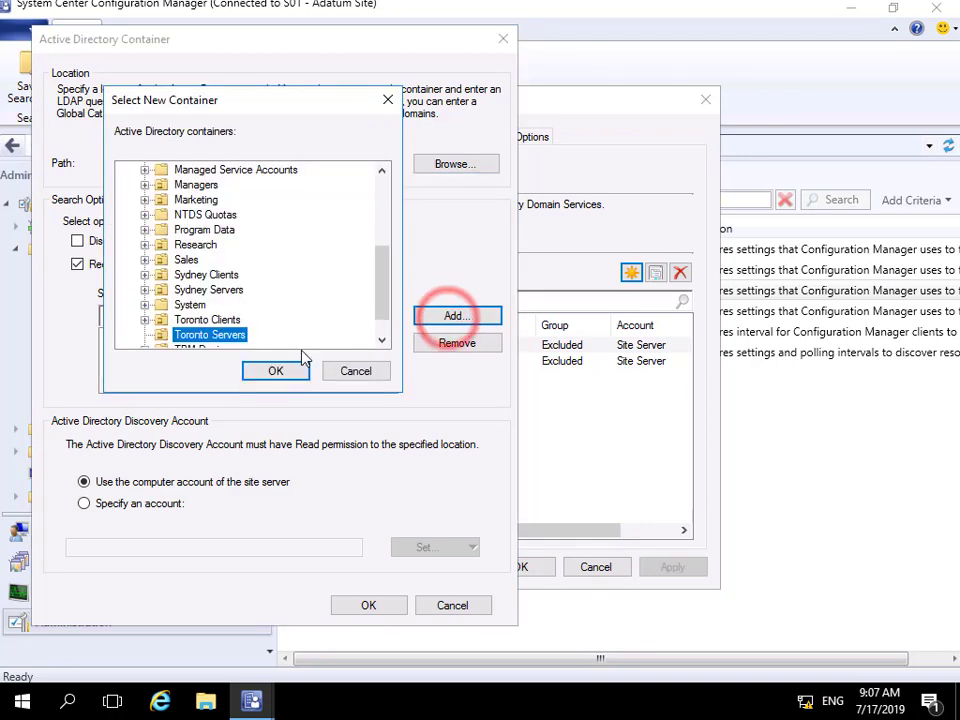
left_click(281, 369)
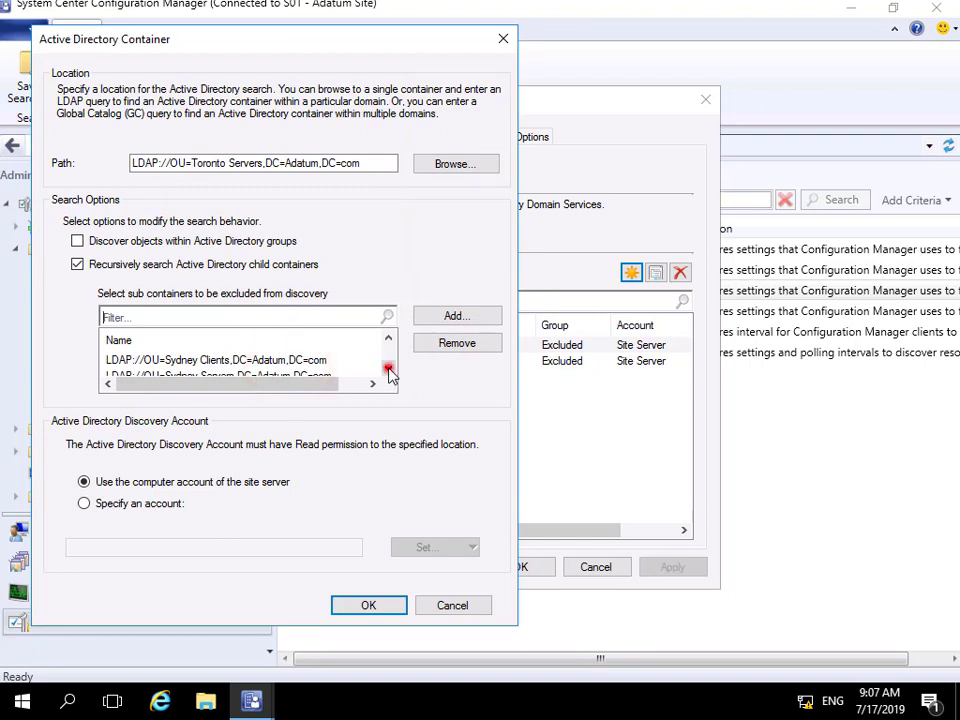
Step: Check the list of excluded sub containers and accept the new Active Directory container
left_click(388, 368)
left_click(388, 368)
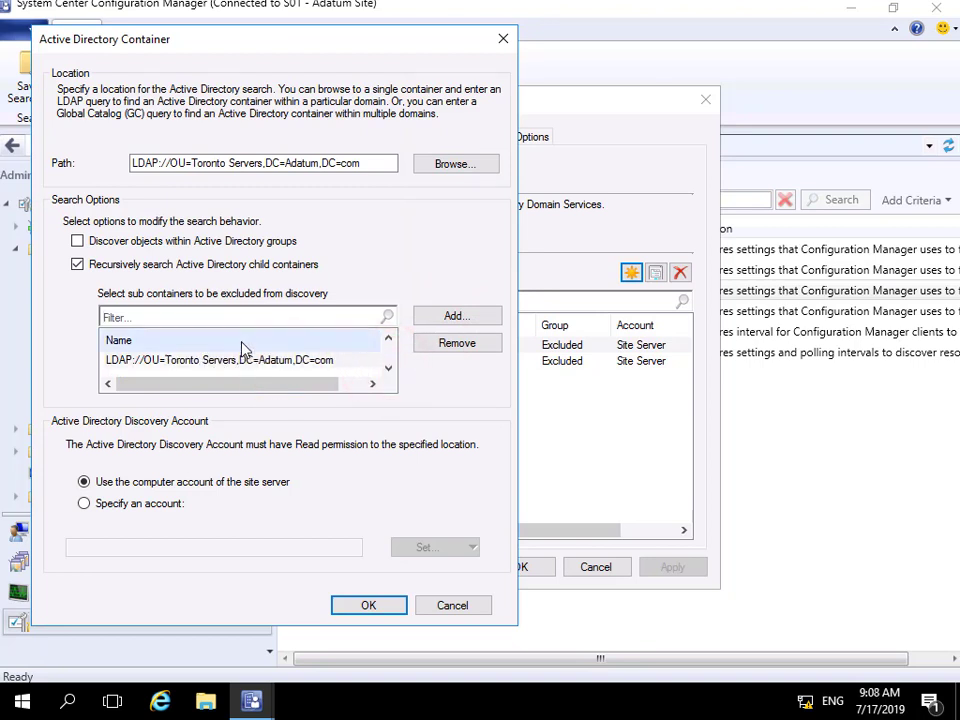
left_click(424, 393)
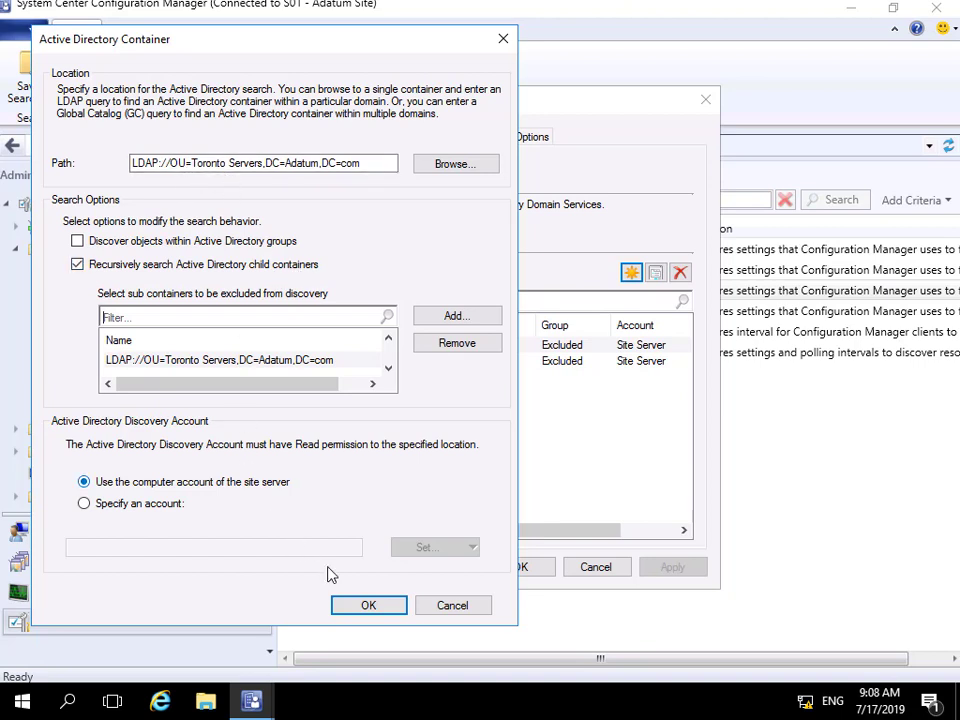
left_click(366, 607)
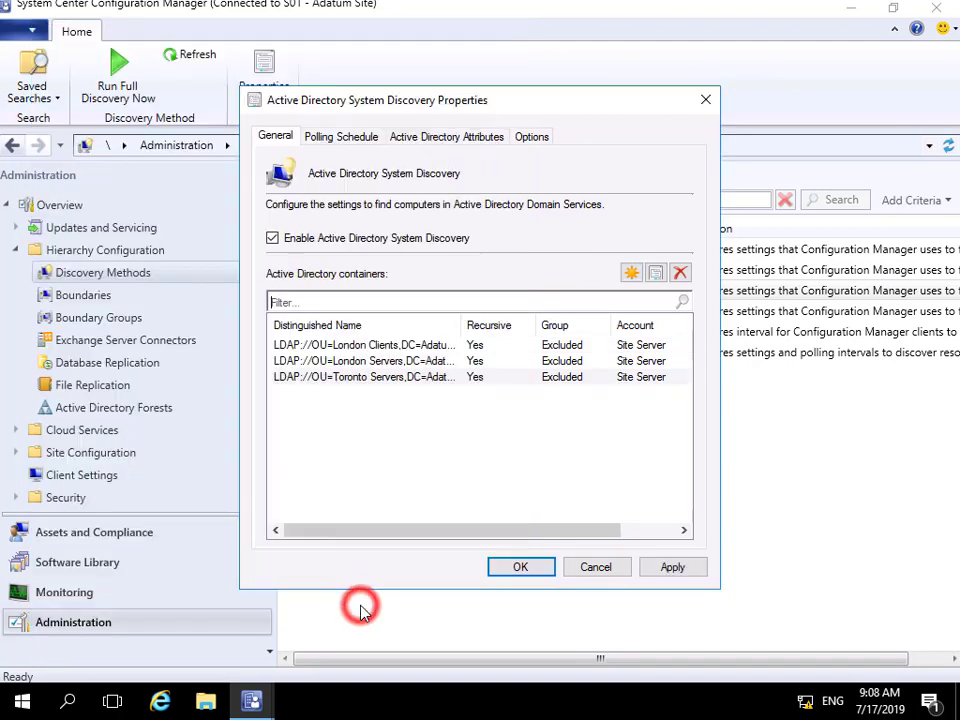
Step: Review the discovery's polling schedule and the Active Directory attributes that are discovered by default
left_click(350, 137)
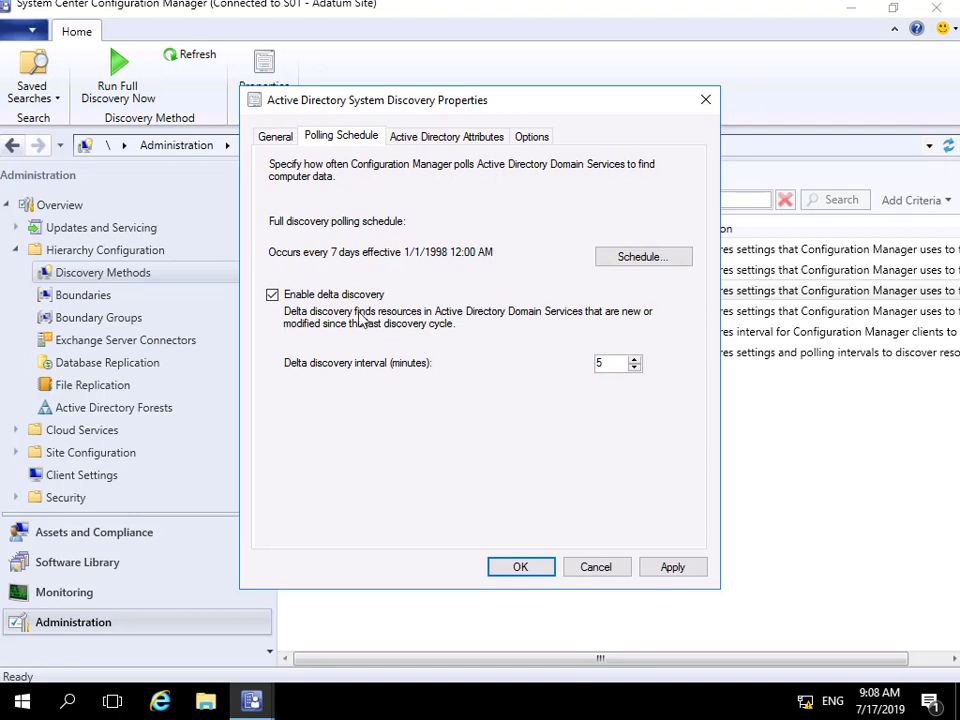
left_click(434, 138)
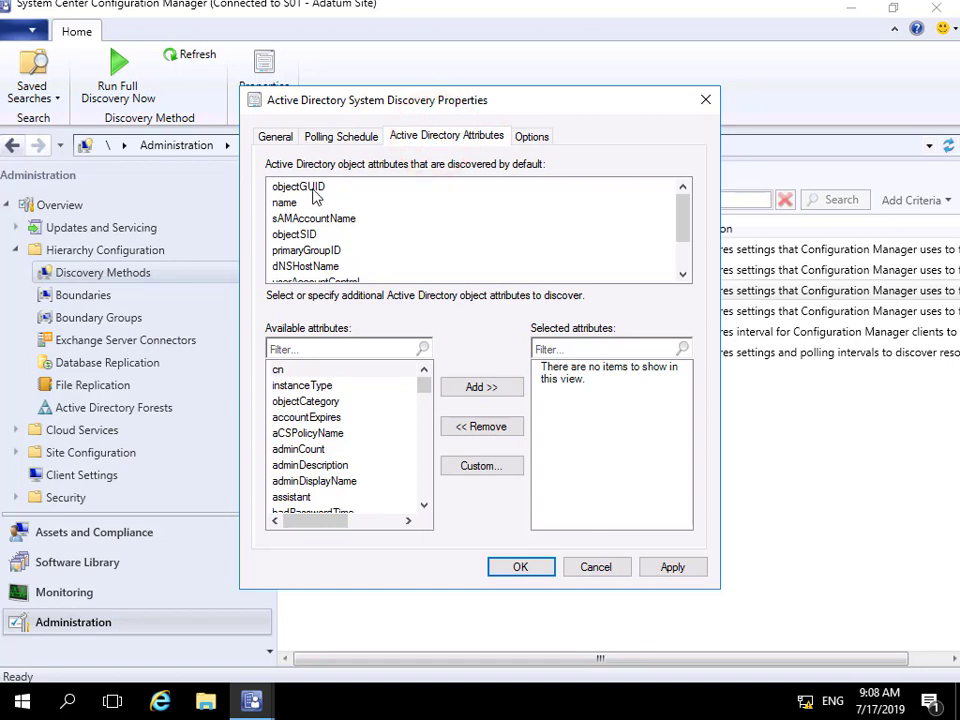
left_click_drag(675, 228, 685, 259)
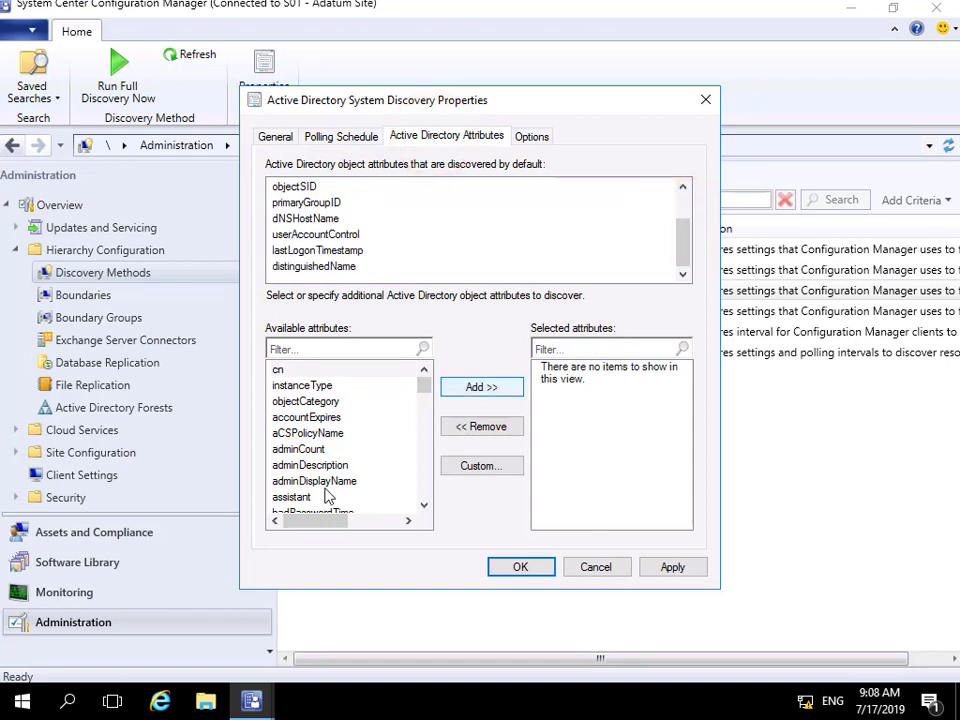
Step: Add the company attribute to the additional Active Directory attributes to discover
left_click(423, 506)
left_click(421, 507)
left_click(421, 507)
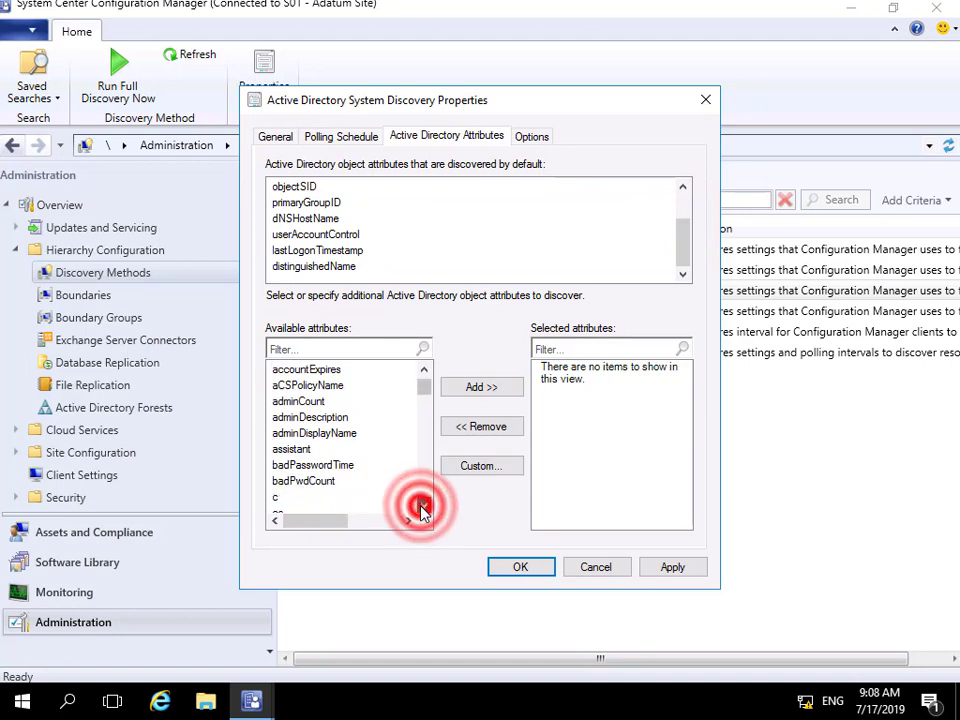
left_click(421, 507)
left_click(421, 507)
left_click(421, 507)
left_click(421, 507)
left_click(421, 507)
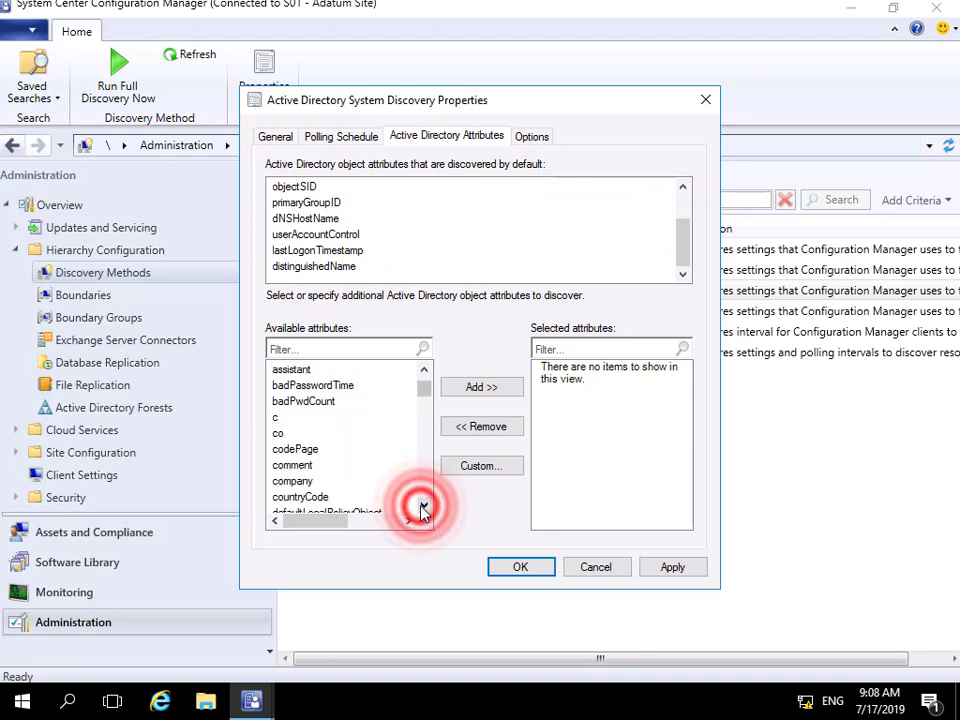
left_click(300, 481)
left_click(467, 389)
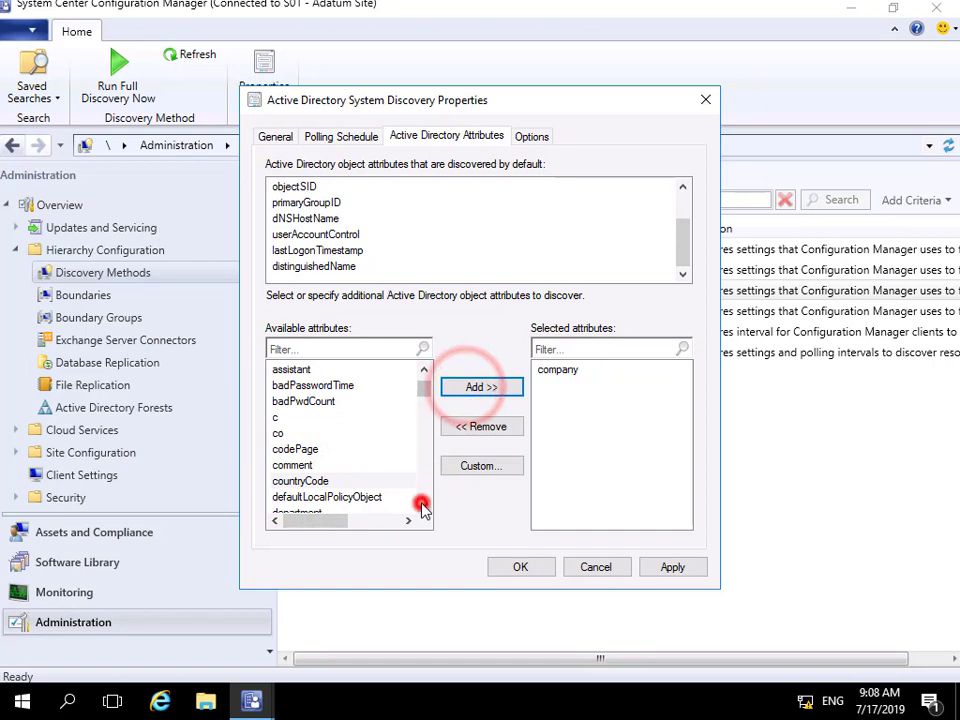
Step: Add the department attribute to the selected attributes for system discovery
left_click(421, 506)
left_click(421, 506)
left_click(421, 506)
left_click(293, 465)
left_click(459, 387)
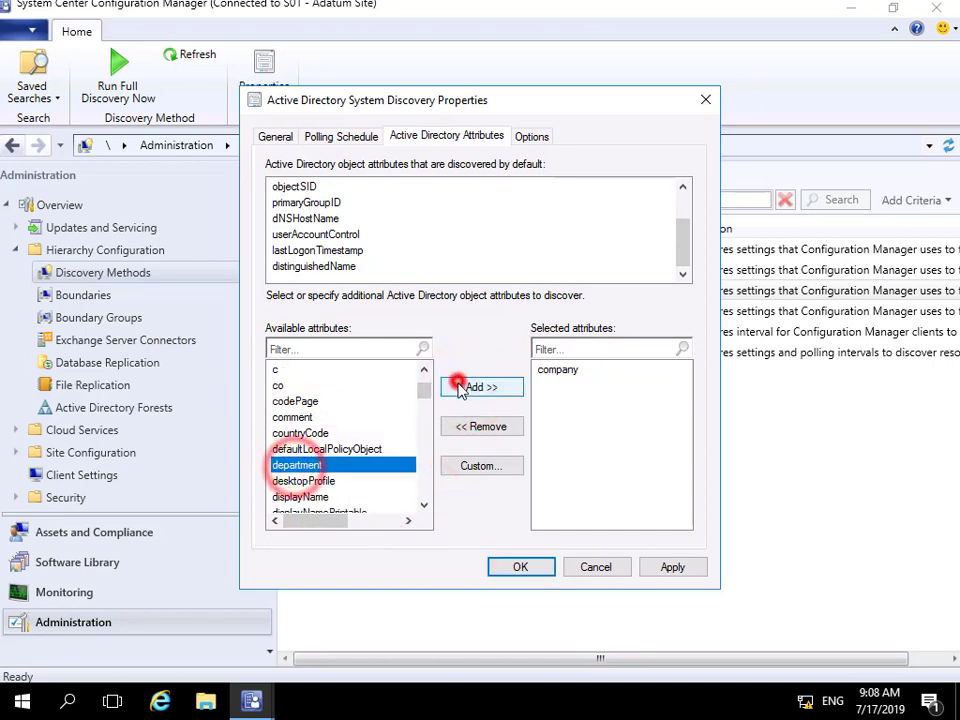
Step: Find the l attribute among the available attributes and add it to the selected attributes
left_click(423, 505)
left_click(423, 505)
left_click(423, 506)
left_click(423, 506)
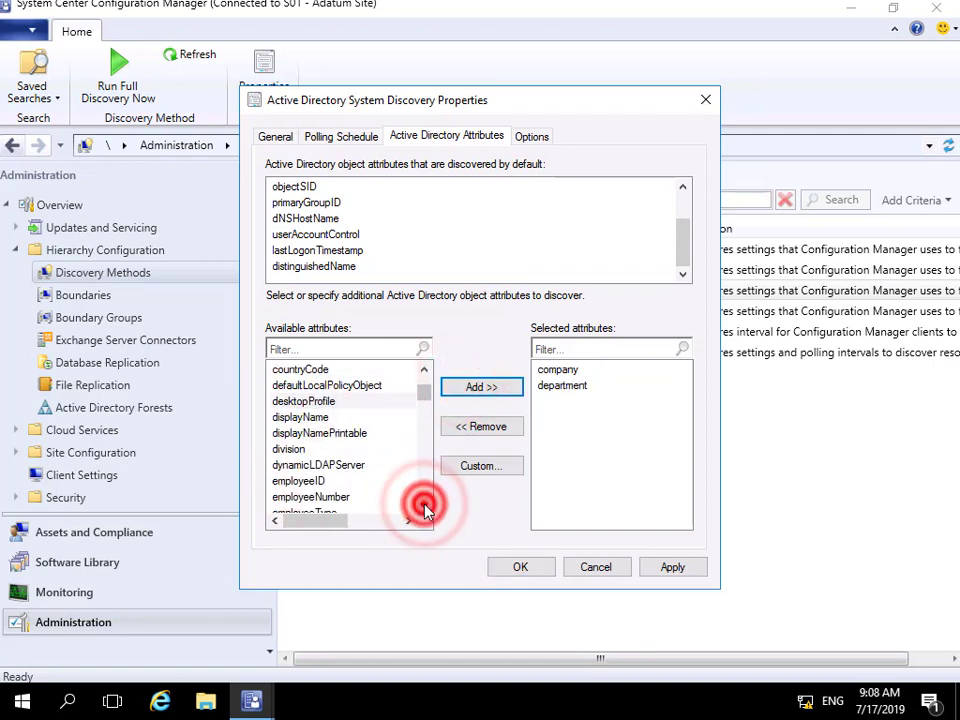
left_click(423, 506)
left_click(423, 506)
left_click(423, 506)
left_click(423, 506)
left_click(423, 506)
left_click(423, 506)
left_click(423, 506)
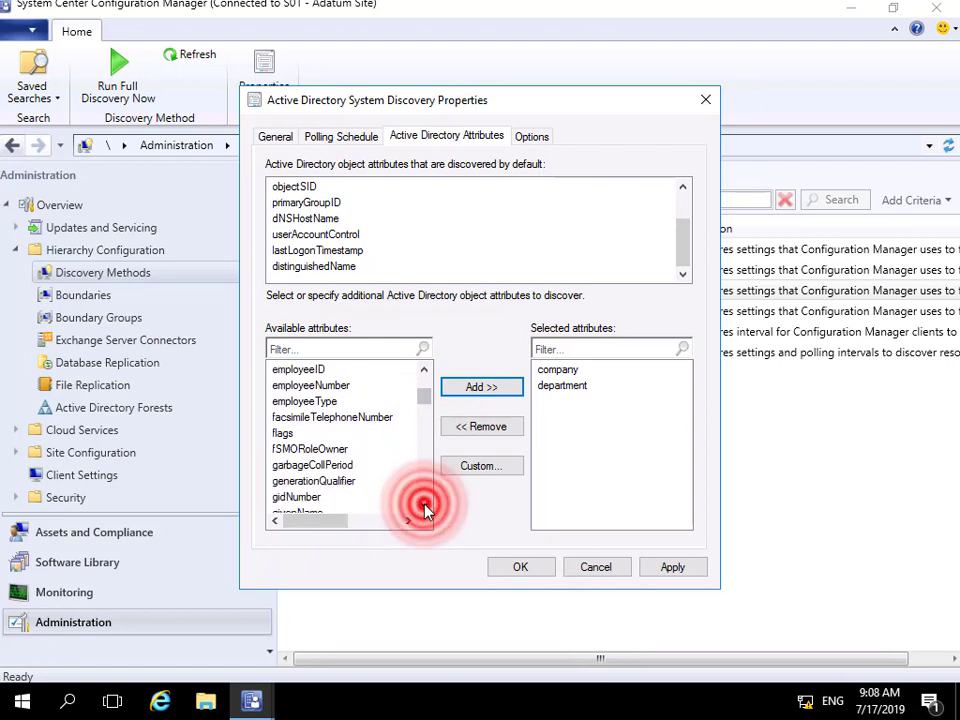
left_click(423, 506)
left_click(423, 506)
left_click(423, 506)
left_click(423, 506)
left_click(423, 506)
left_click(423, 506)
left_click(423, 506)
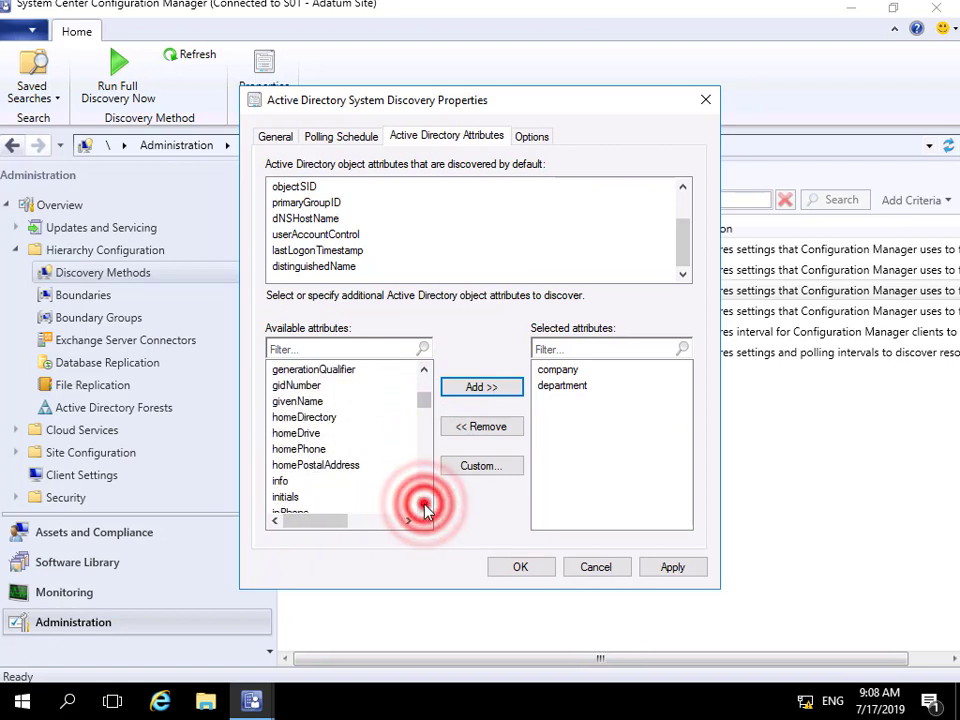
left_click(423, 506)
left_click(423, 506)
left_click(423, 506)
left_click(423, 506)
left_click(423, 506)
left_click(423, 506)
left_click(423, 506)
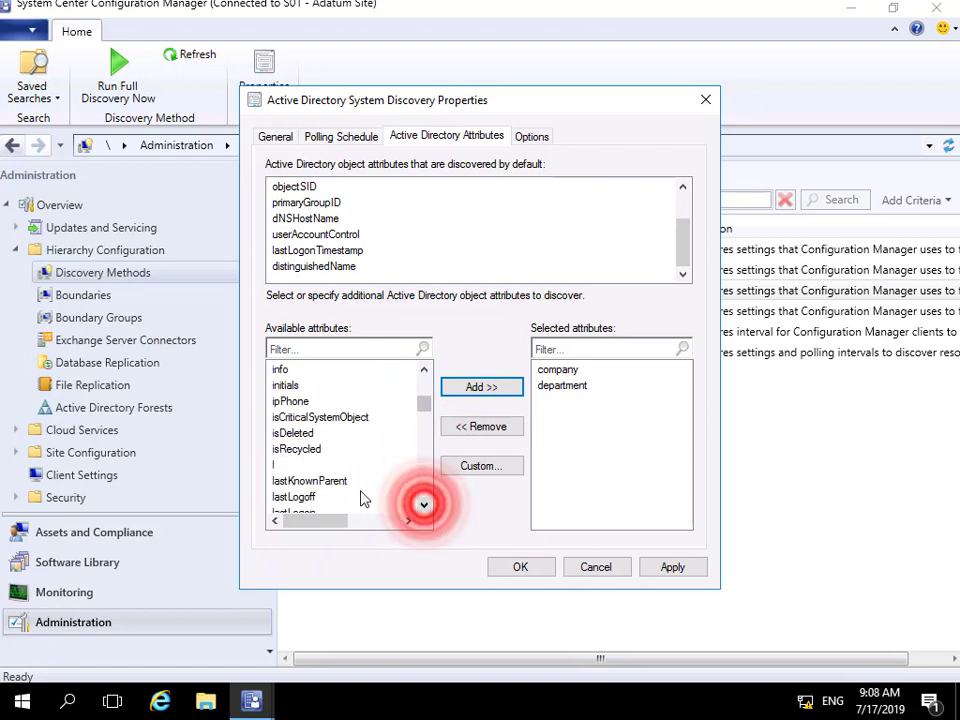
left_click(276, 464)
left_click(467, 387)
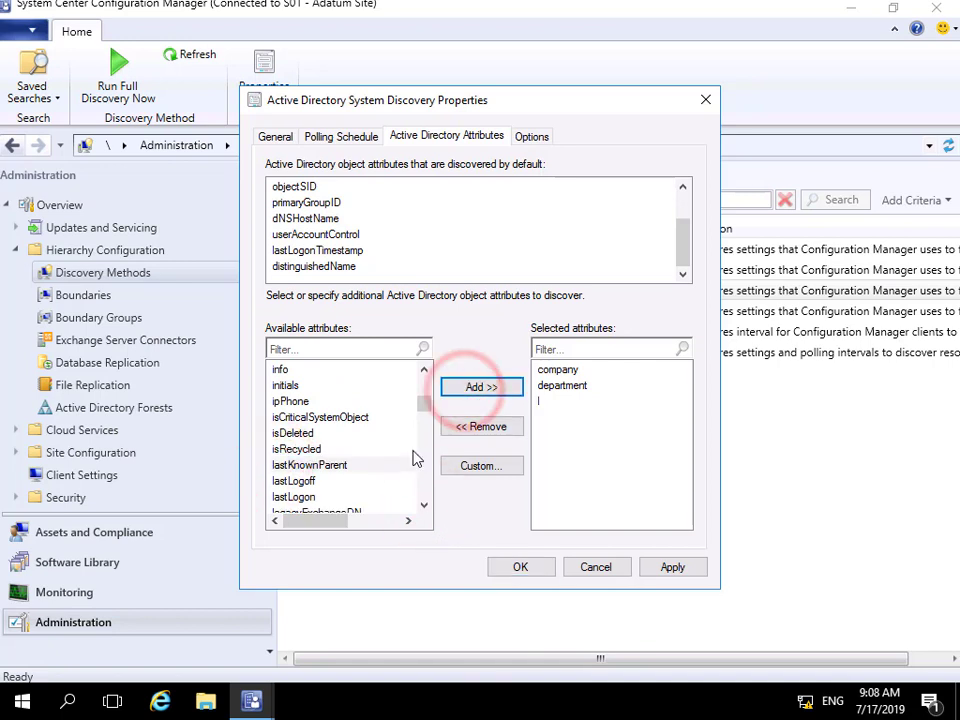
Step: Review the options for excluding computers from discovery by last logon and by last password update
left_click(531, 136)
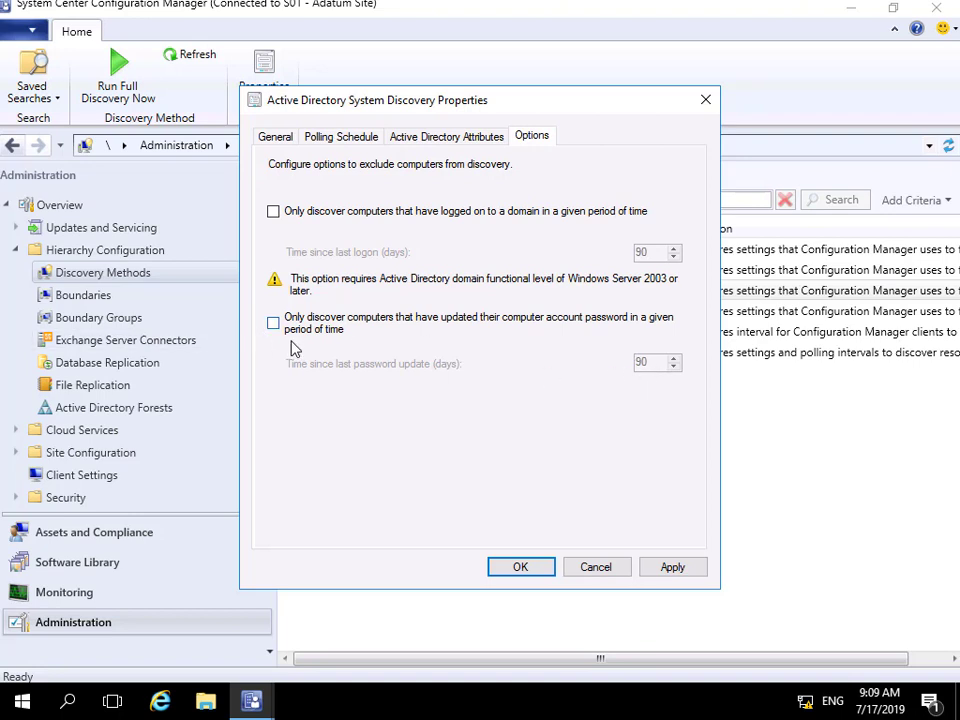
Step: Save the Active Directory System Discovery properties and run a full discovery for that method now
left_click(507, 570)
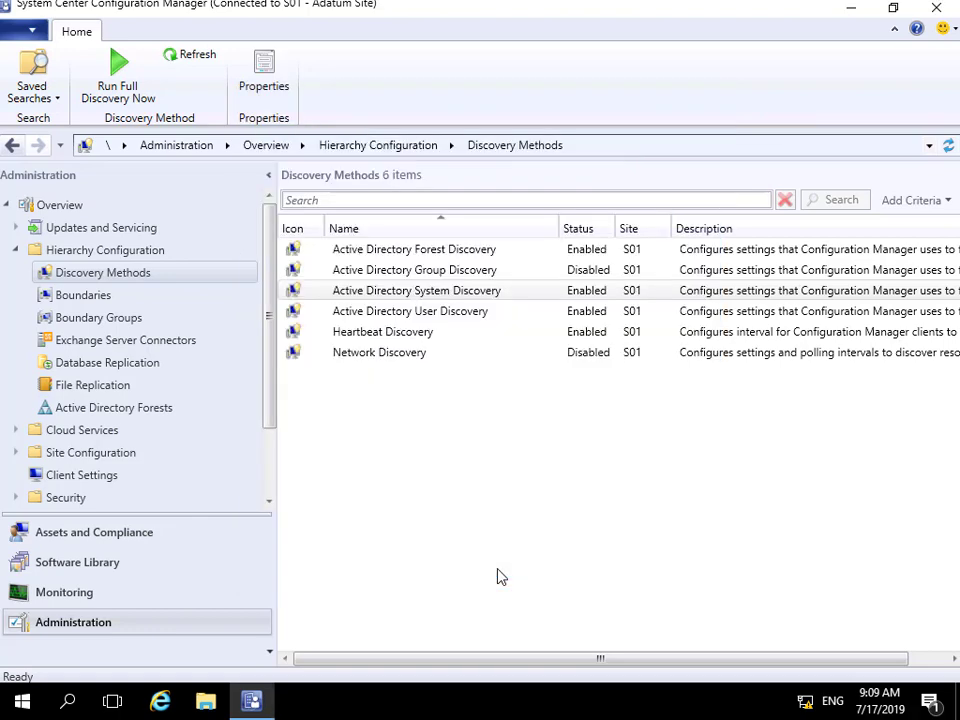
right_click(408, 290)
left_click(470, 306)
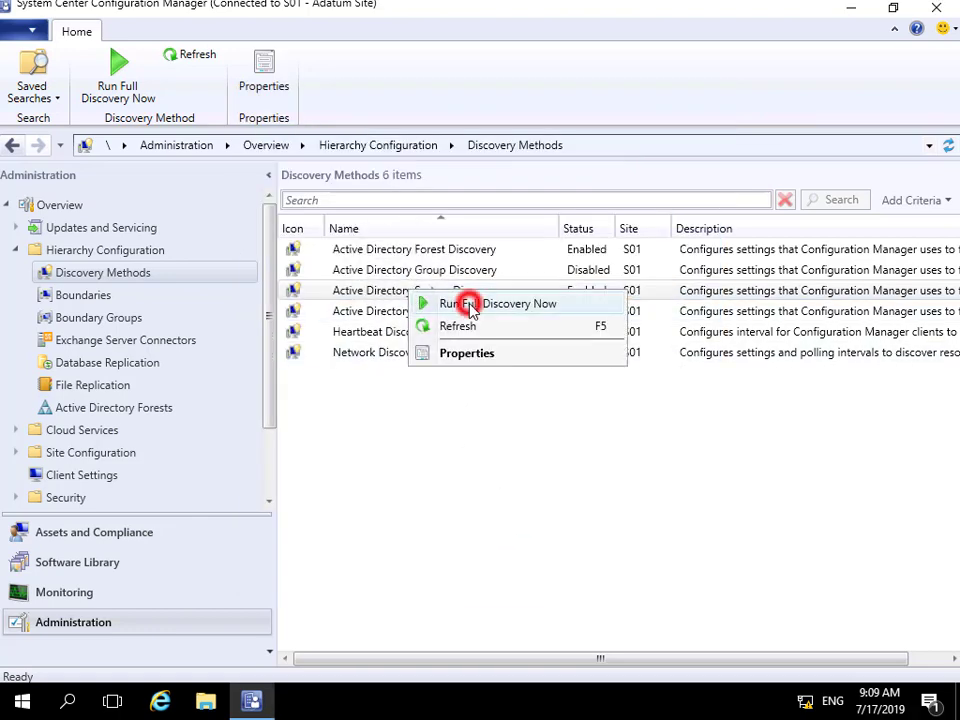
left_click(527, 423)
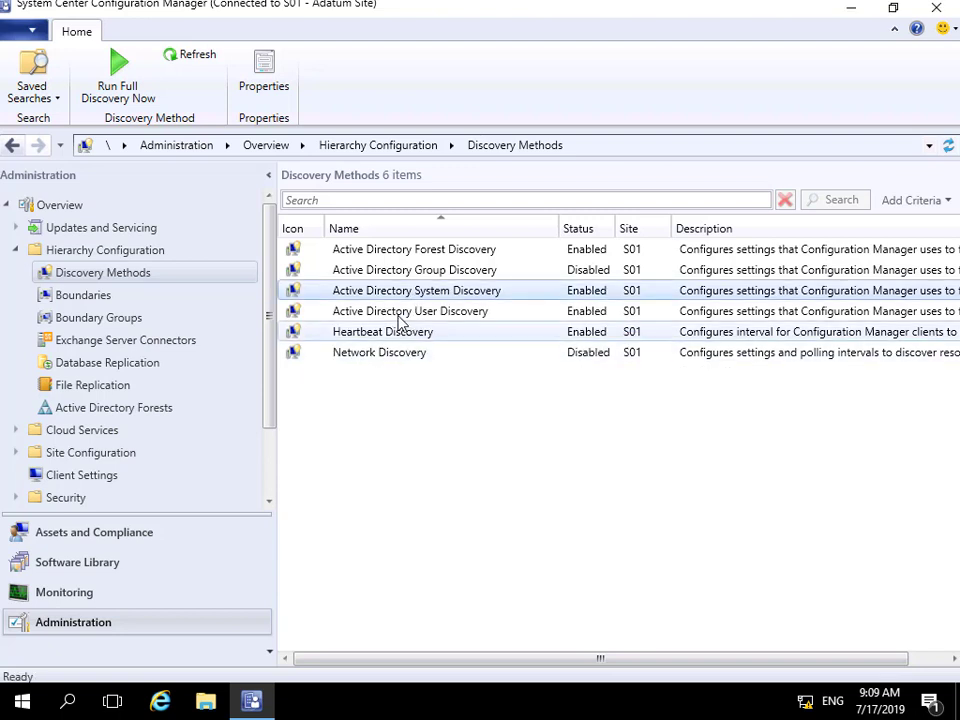
Step: Add the Adatum domain root, LDAP://DC=Adatum,DC=com, as a recursively searched container in the Active Directory User Discovery properties
left_click(388, 316)
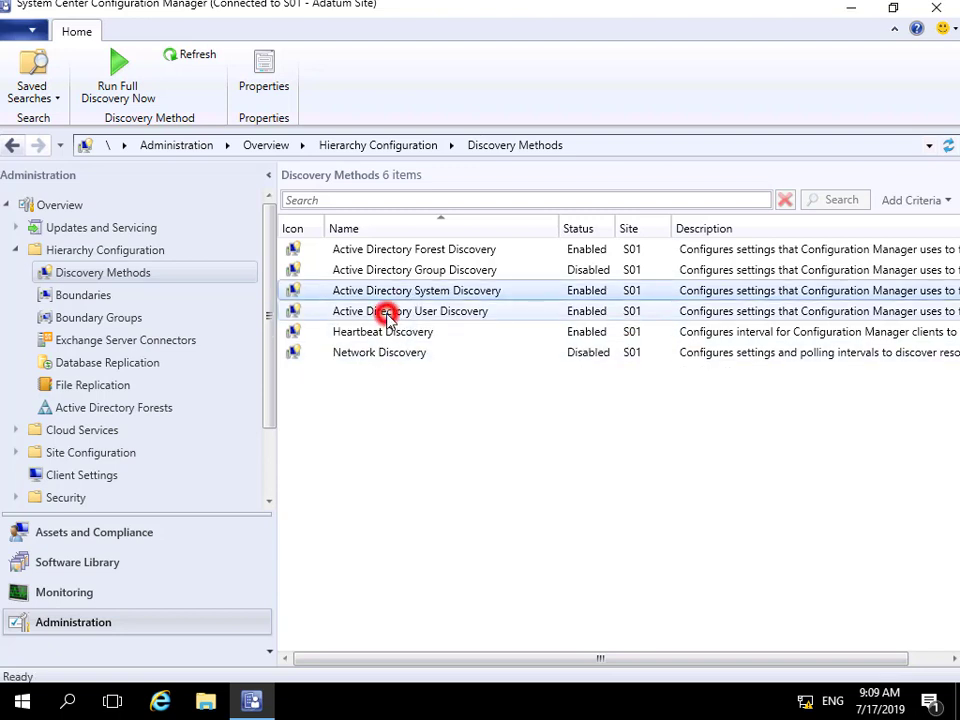
right_click(390, 318)
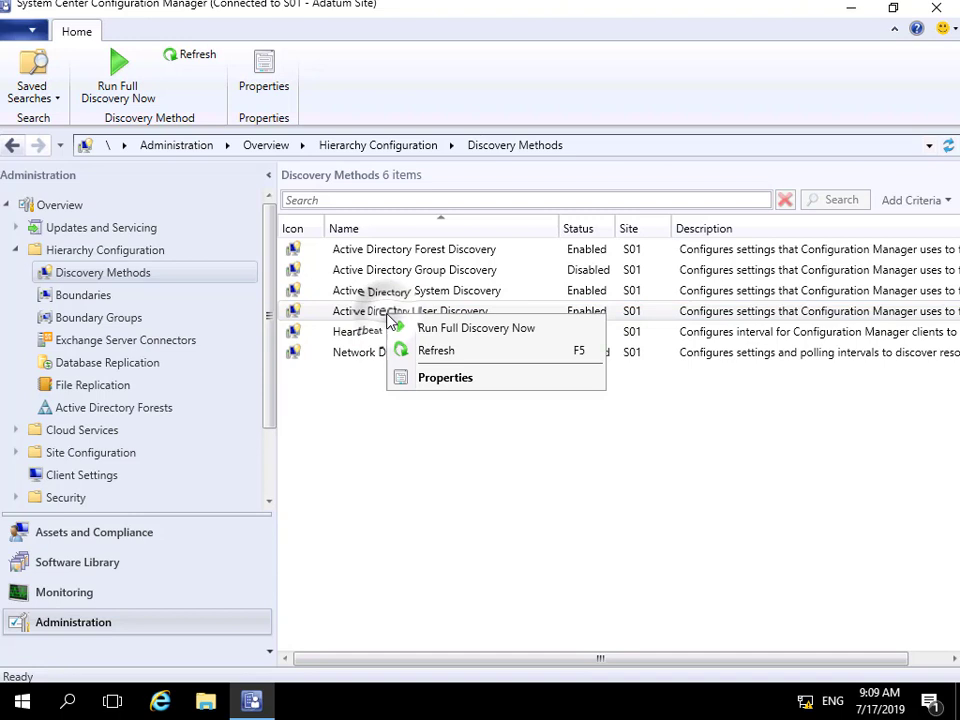
left_click(445, 378)
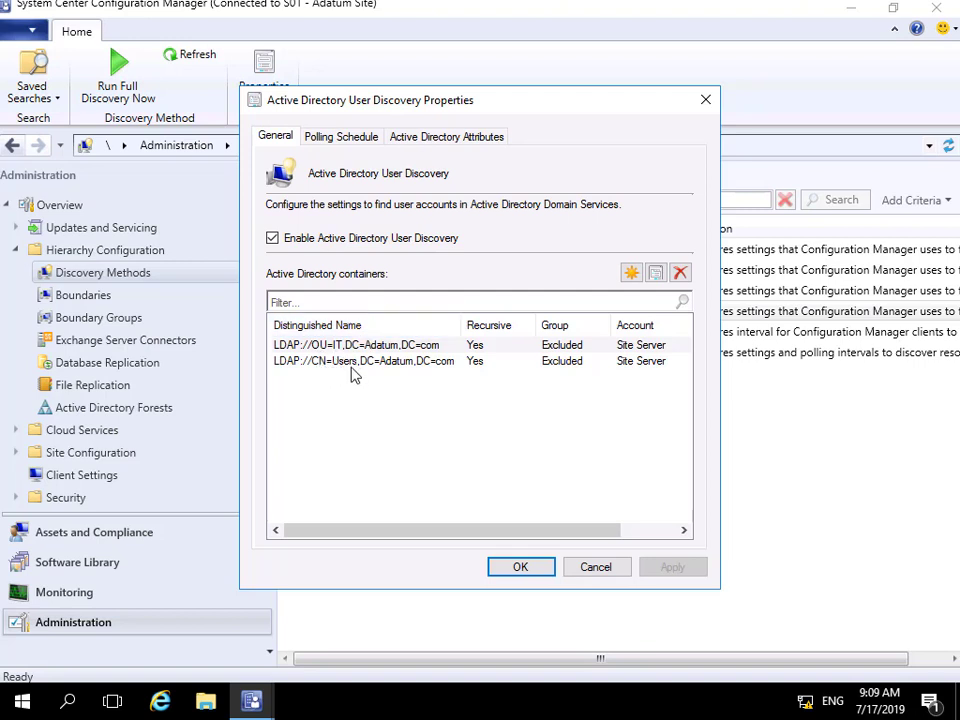
left_click(630, 273)
left_click(461, 193)
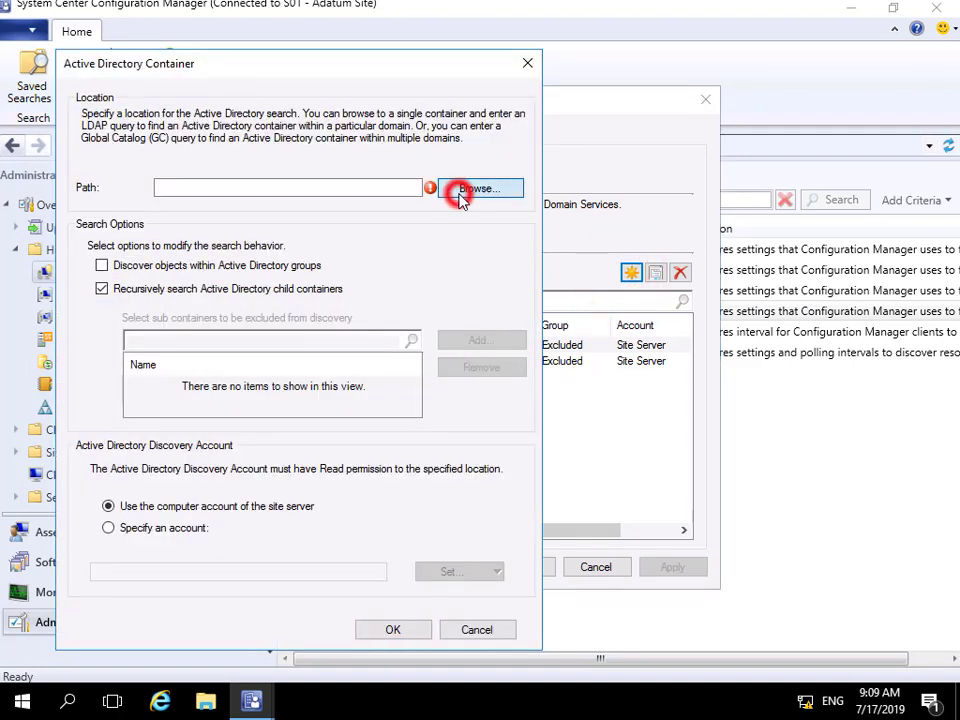
double_click(192, 193)
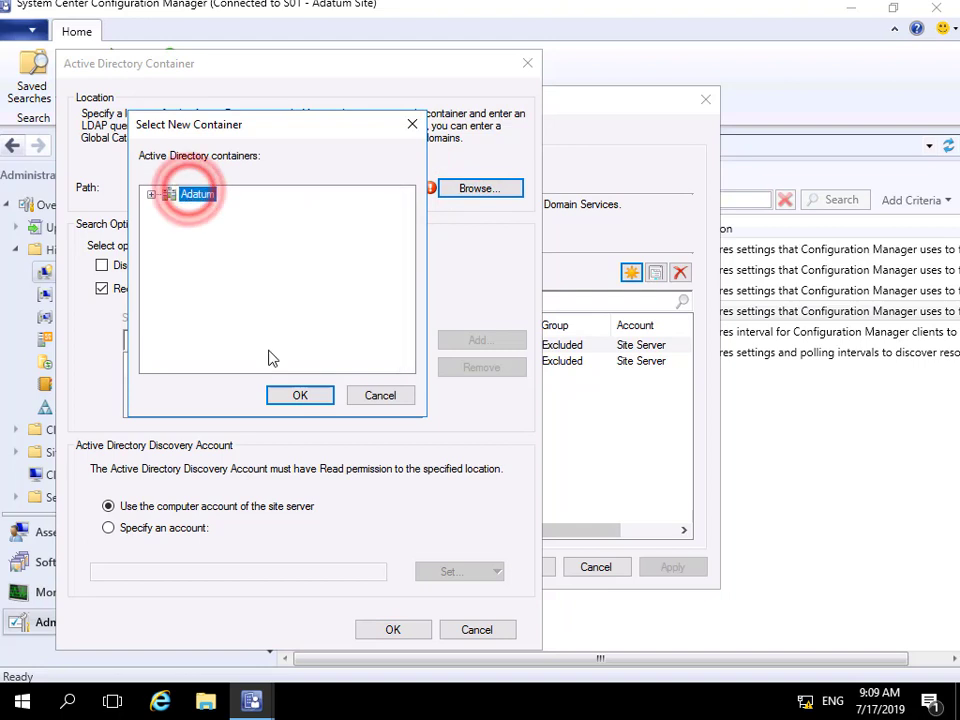
left_click(300, 395)
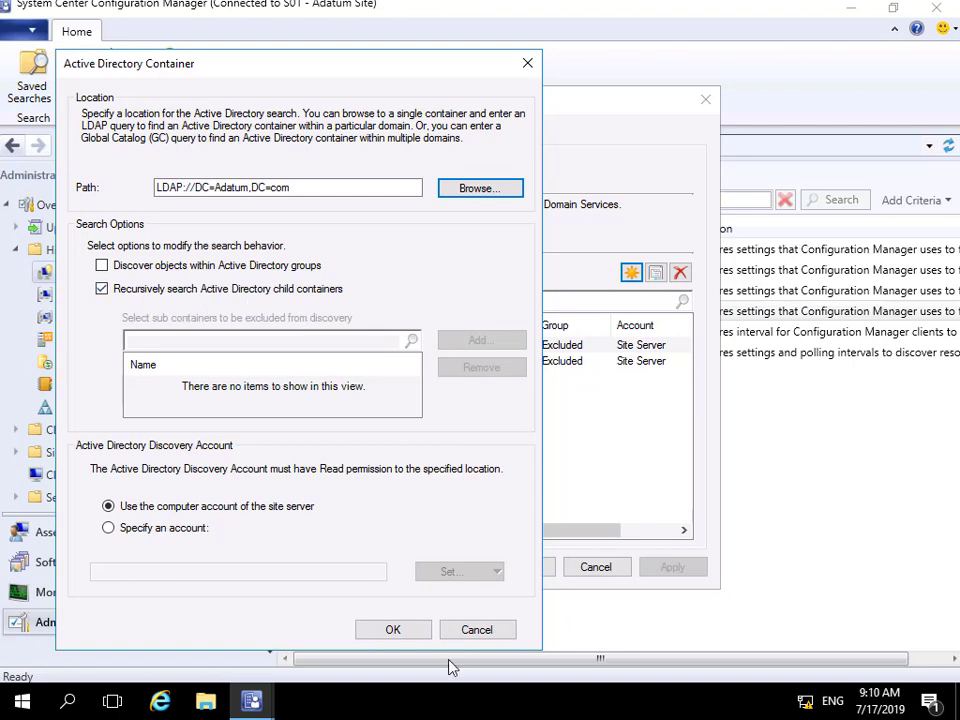
left_click(390, 629)
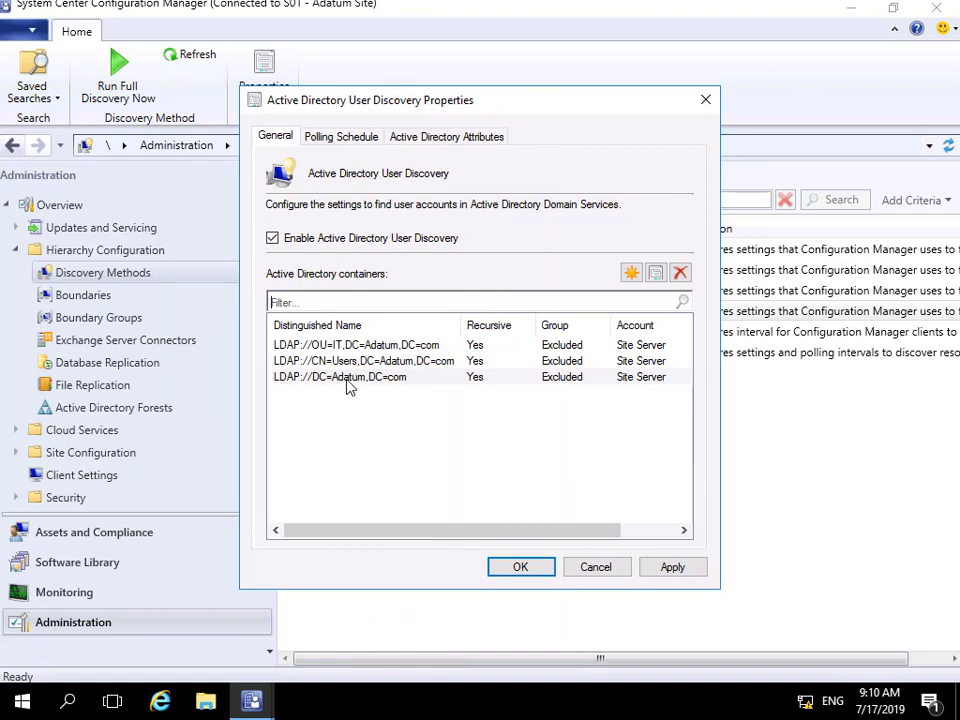
Step: Check the user discovery polling schedule and add the company attribute to the selected attributes
left_click(316, 142)
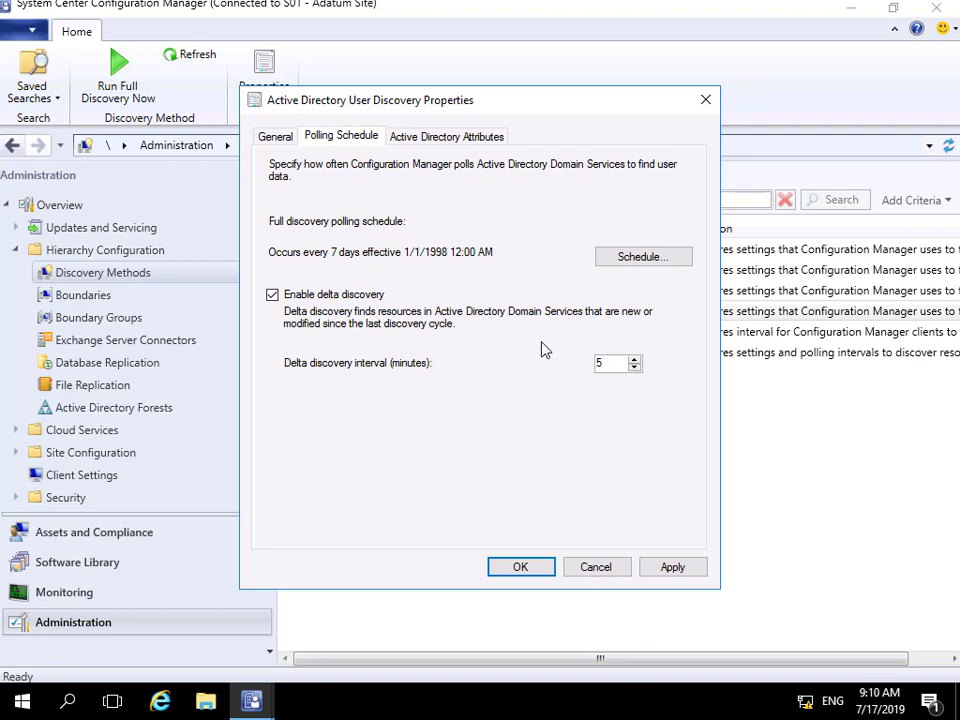
left_click(440, 136)
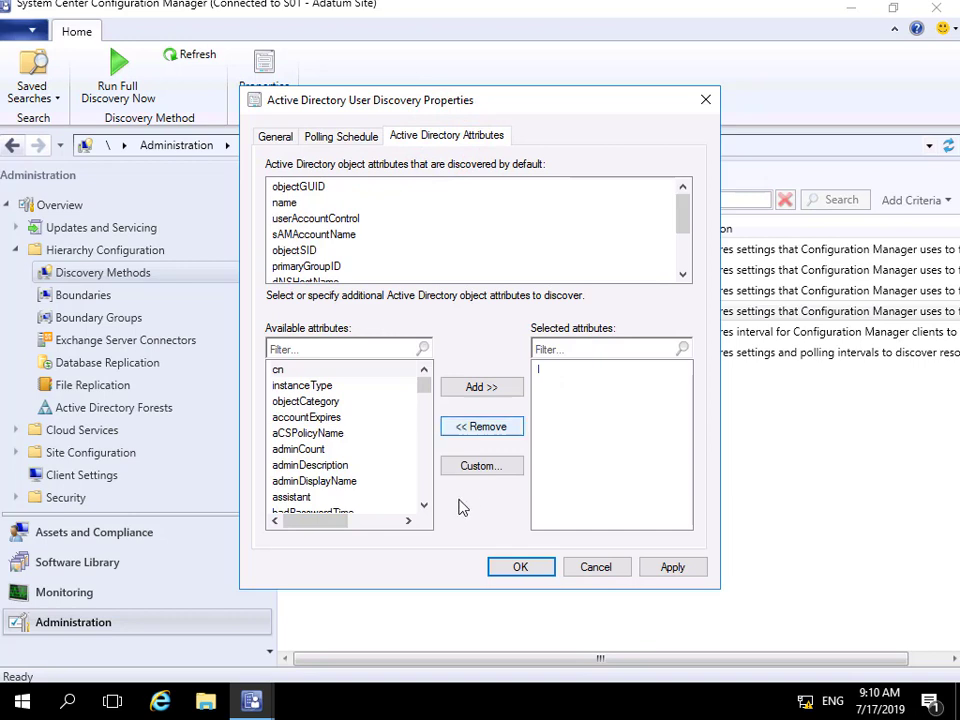
left_click(424, 505)
left_click(424, 505)
left_click(424, 505)
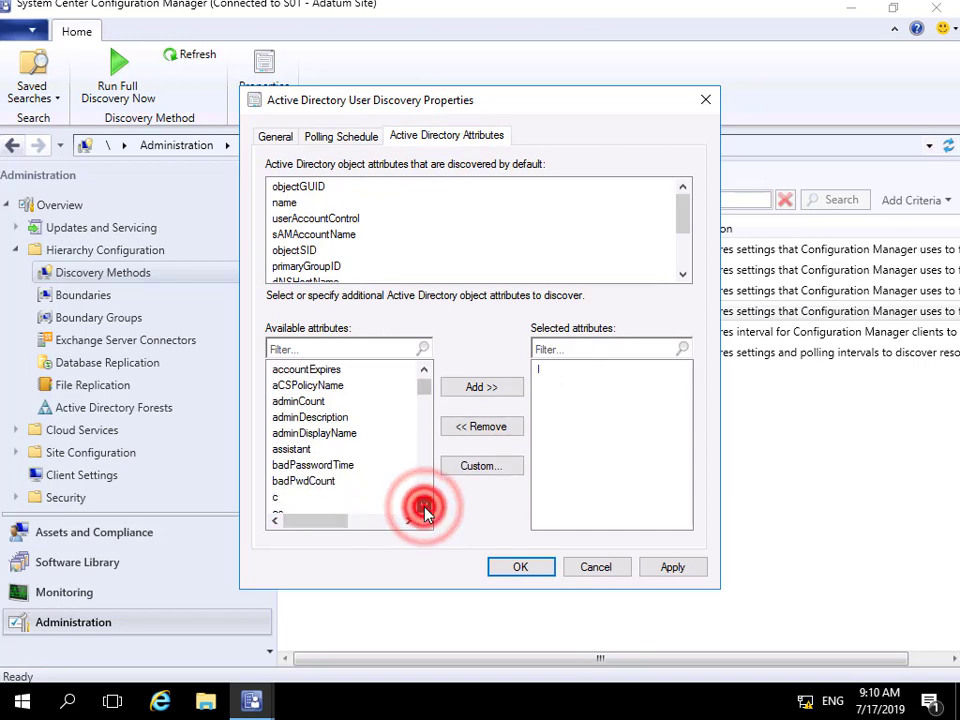
left_click(424, 505)
left_click(424, 505)
left_click(424, 505)
left_click(424, 505)
left_click(424, 505)
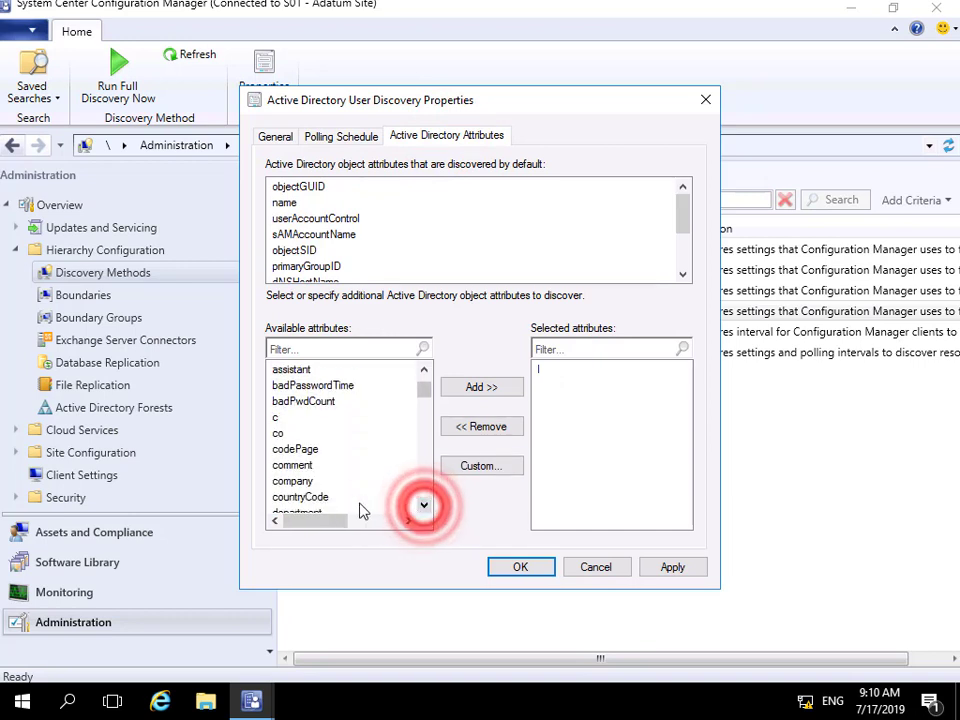
left_click(296, 481)
left_click(475, 387)
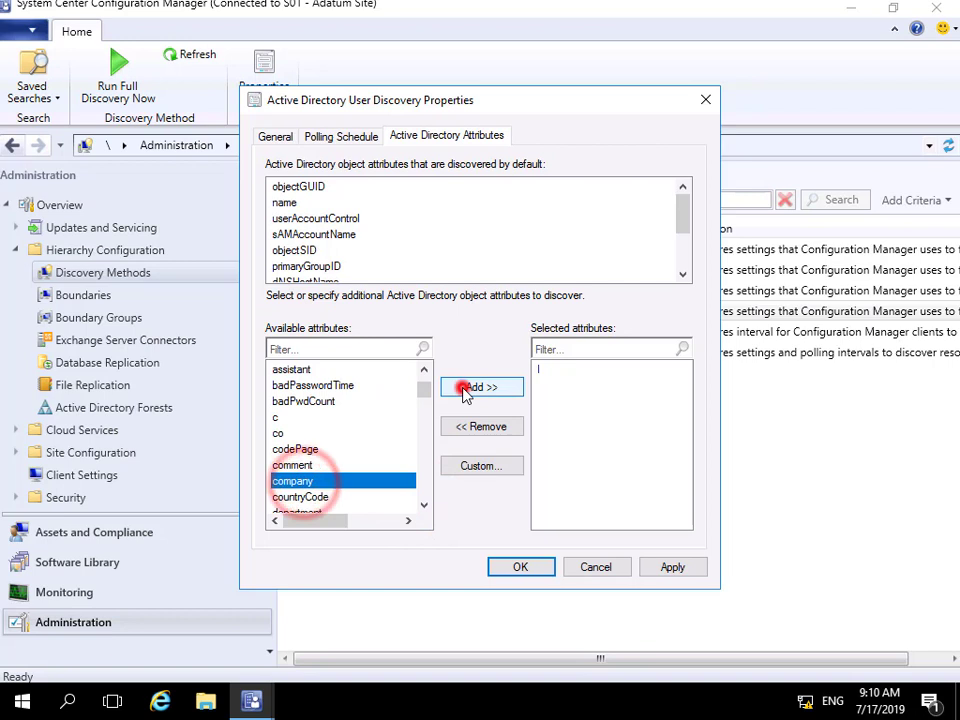
Step: Add the department attribute to the selected user discovery attributes and save the properties
left_click(424, 505)
left_click(424, 505)
left_click(305, 466)
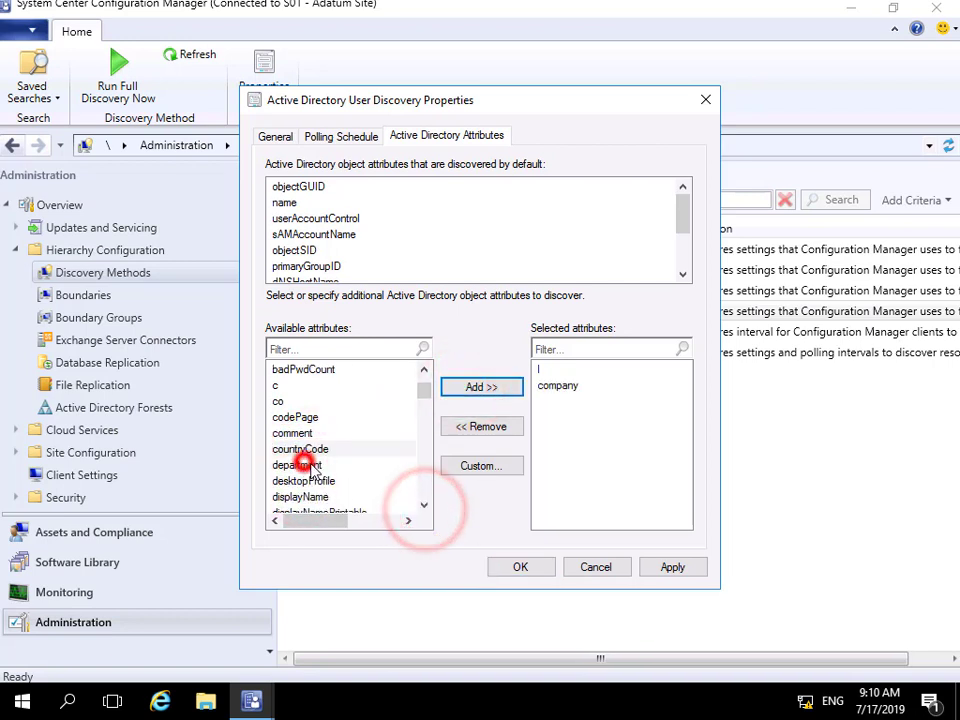
left_click(472, 389)
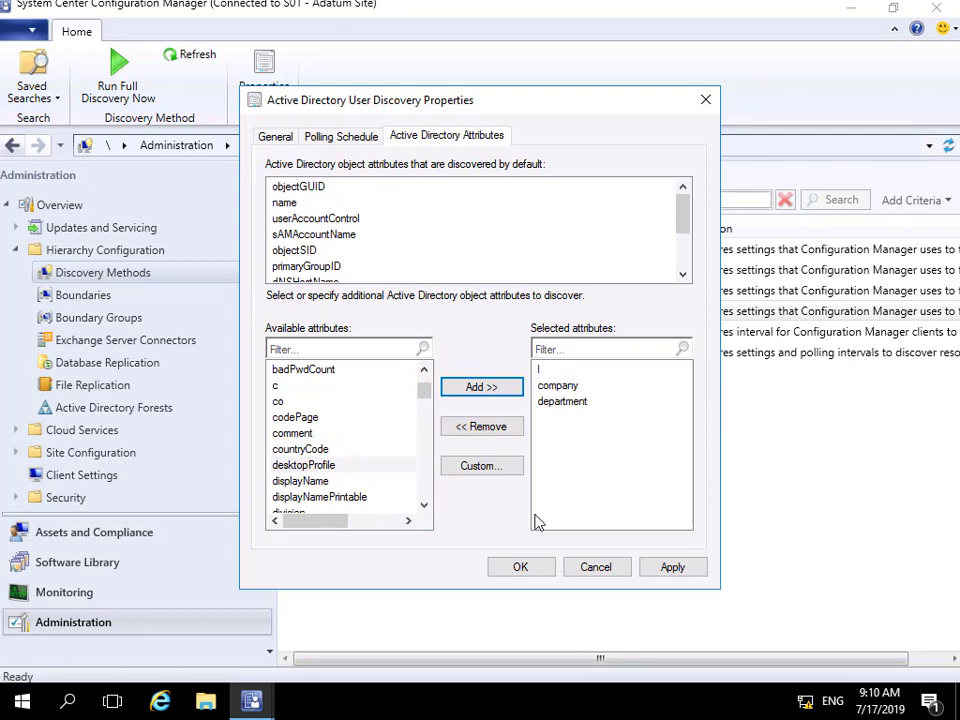
left_click(517, 574)
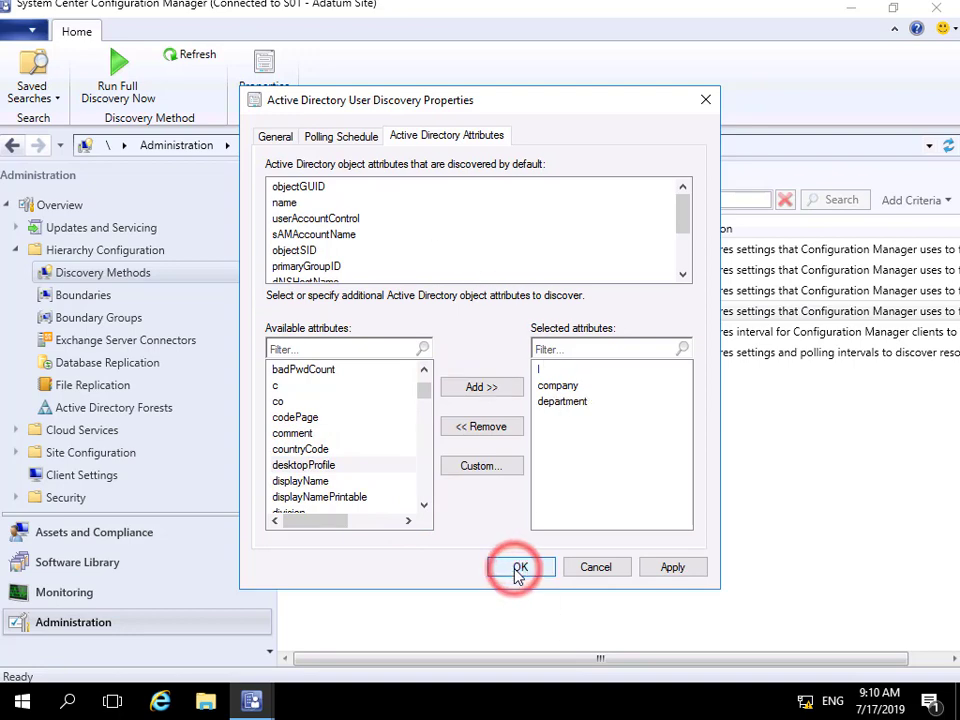
Step: Run a full discovery now for Active Directory User Discovery and confirm it
right_click(406, 314)
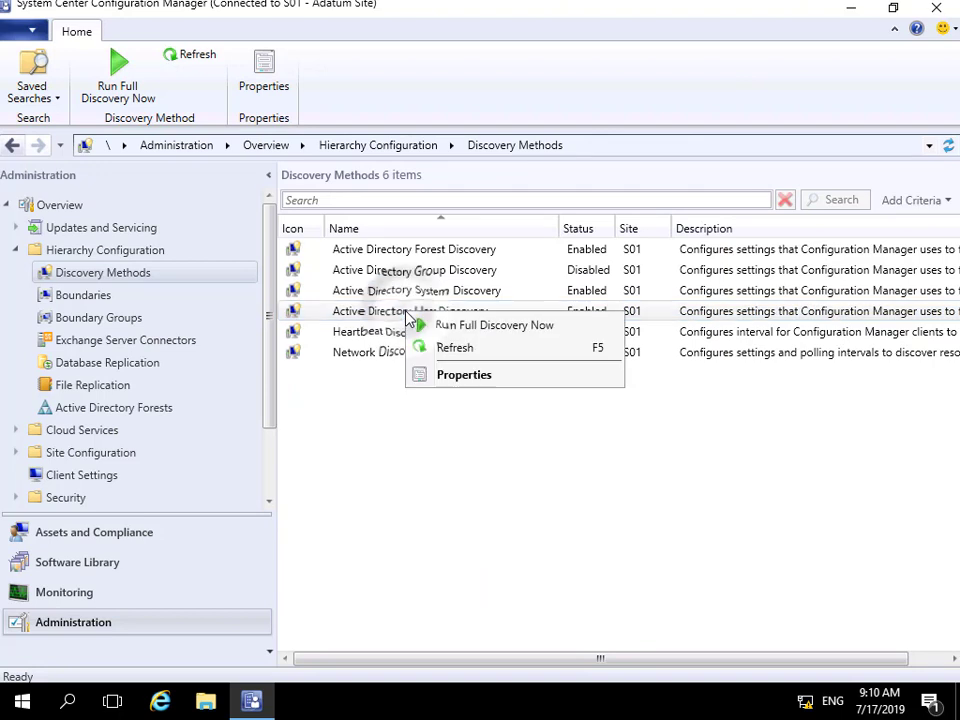
left_click(488, 328)
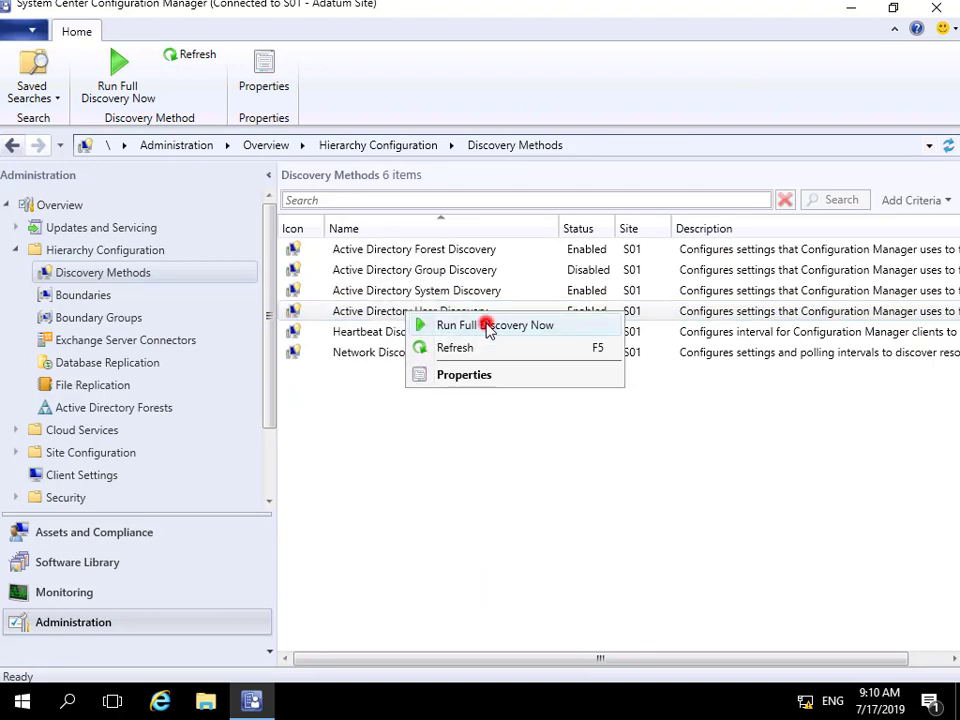
left_click(522, 421)
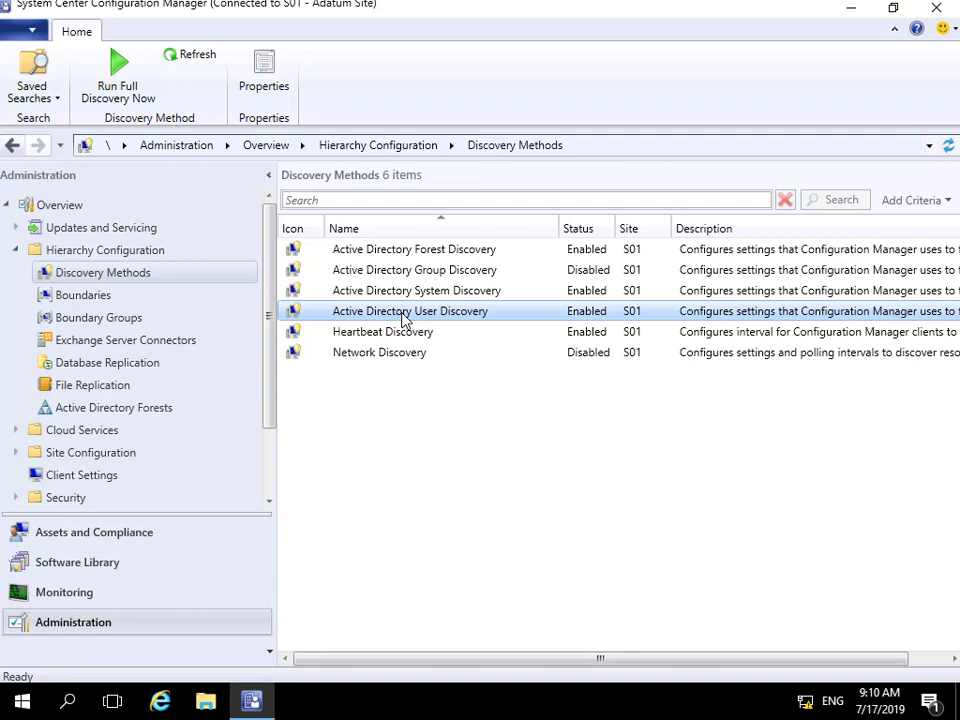
Step: Open the Users list in the Assets and Compliance workspace and look through the discovered Adatum users
left_click(138, 535)
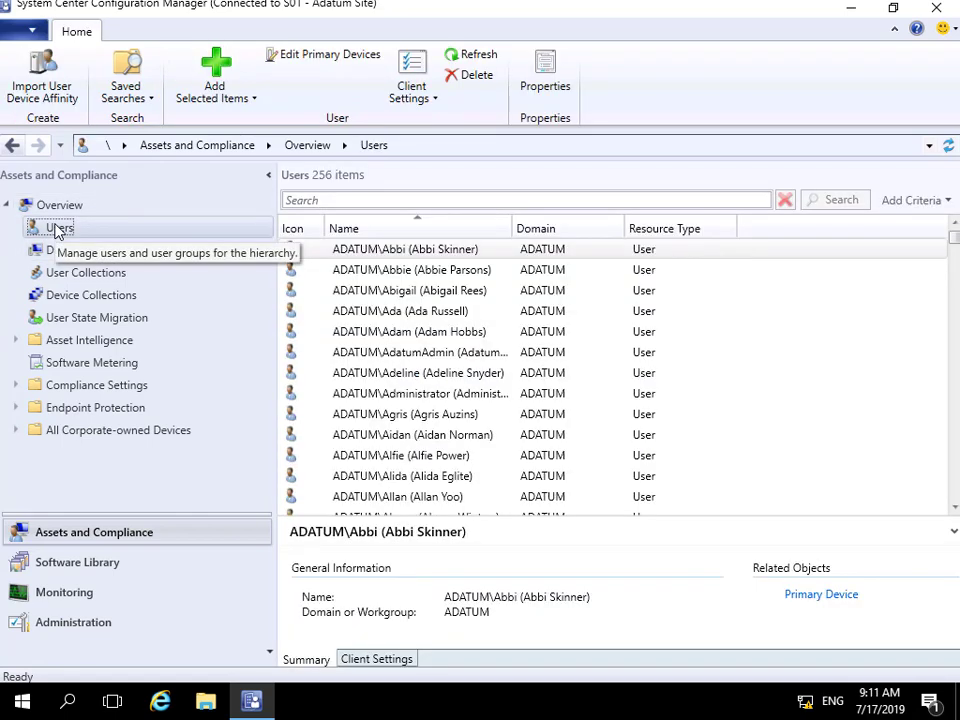
left_click(394, 255)
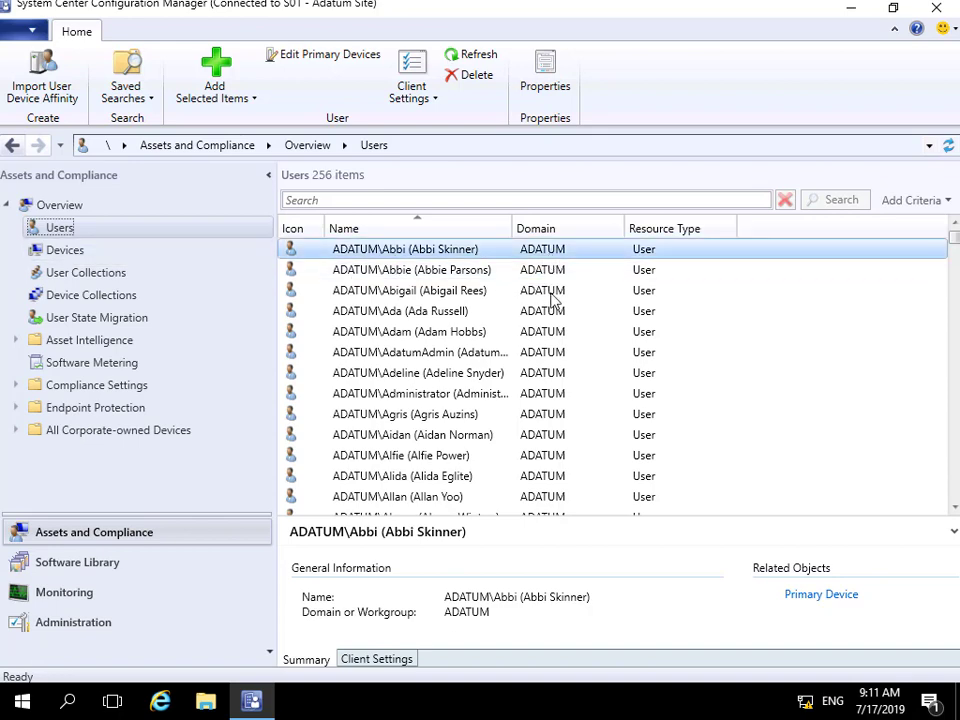
scroll(576, 448, "down", 2)
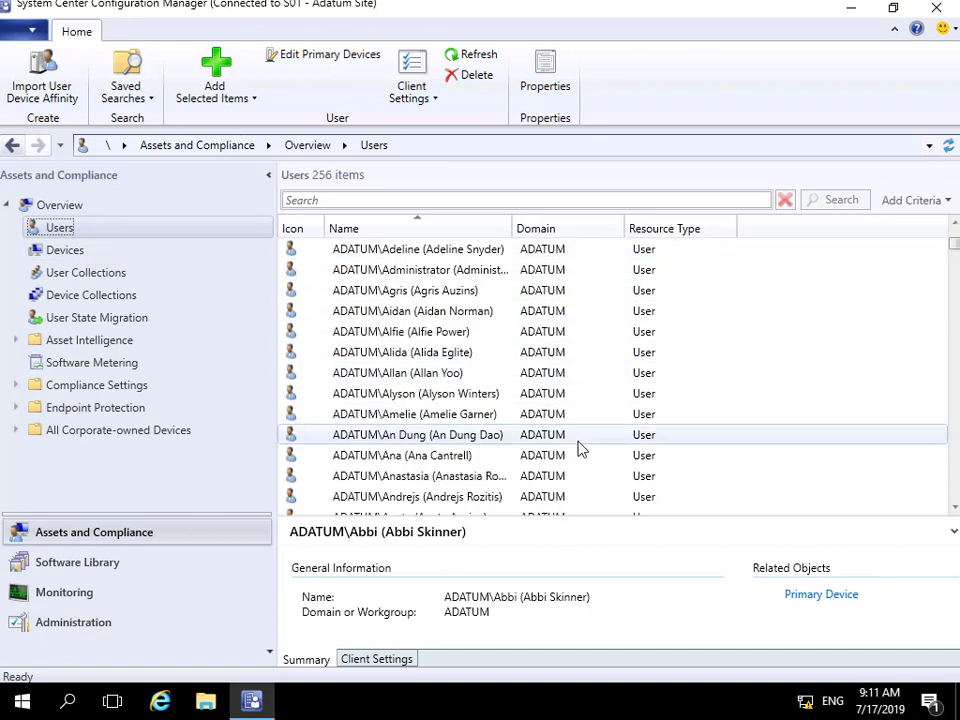
scroll(580, 448, "down", 8)
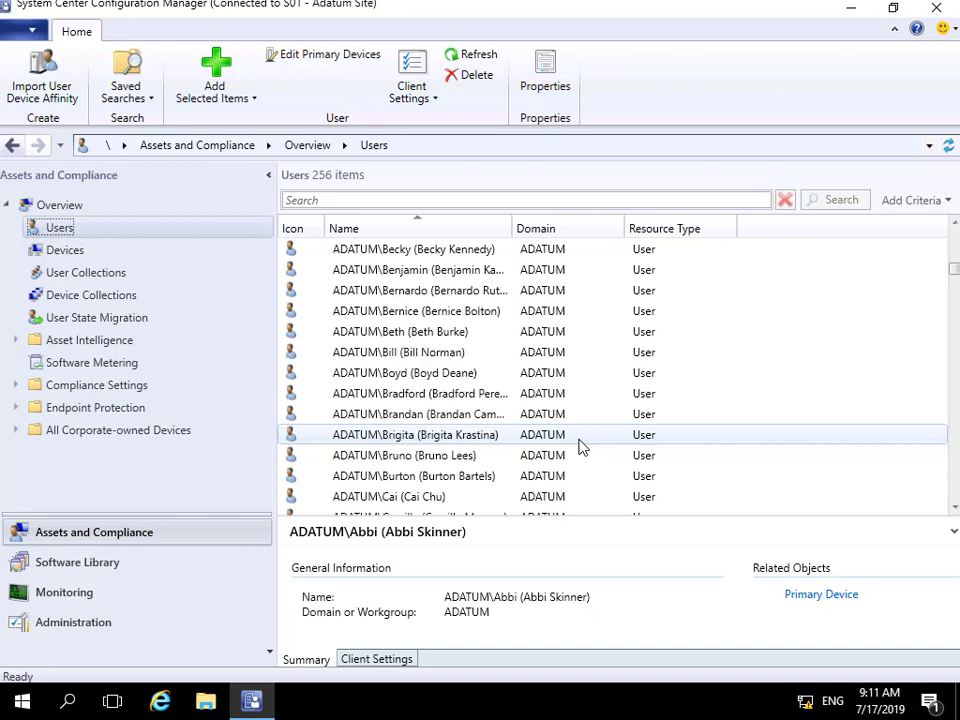
scroll(580, 448, "down", 6)
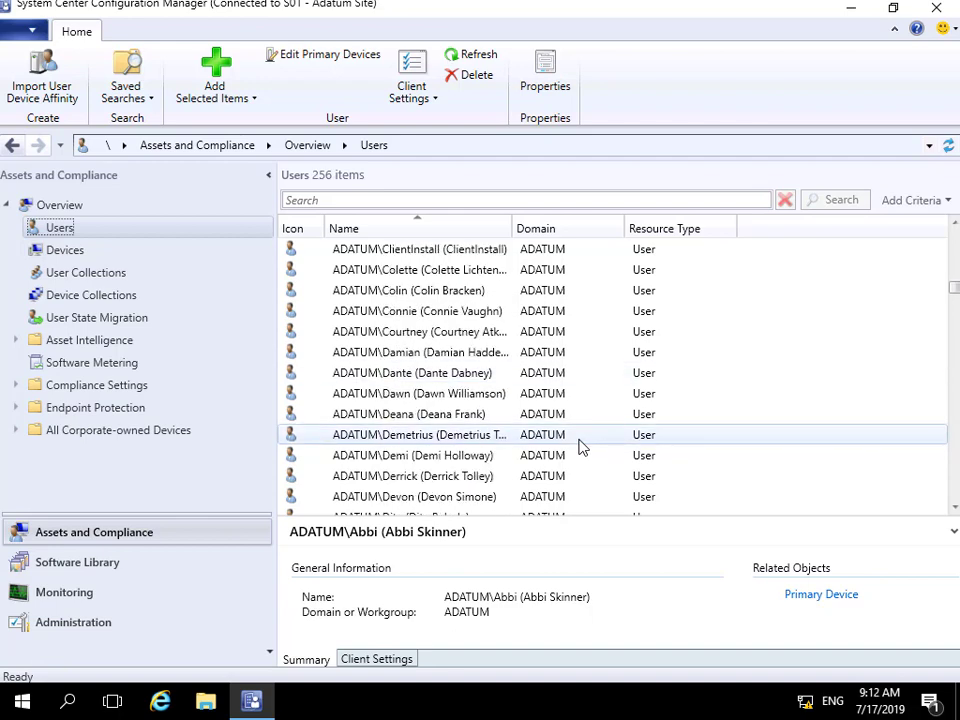
scroll(580, 448, "down", 6)
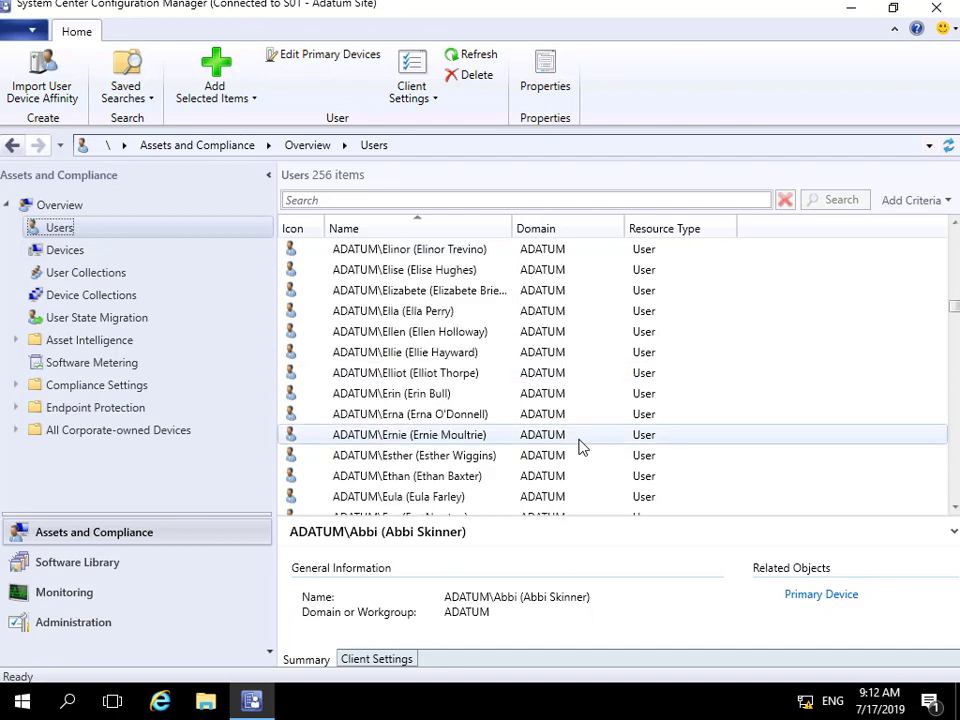
scroll(580, 448, "down", 1)
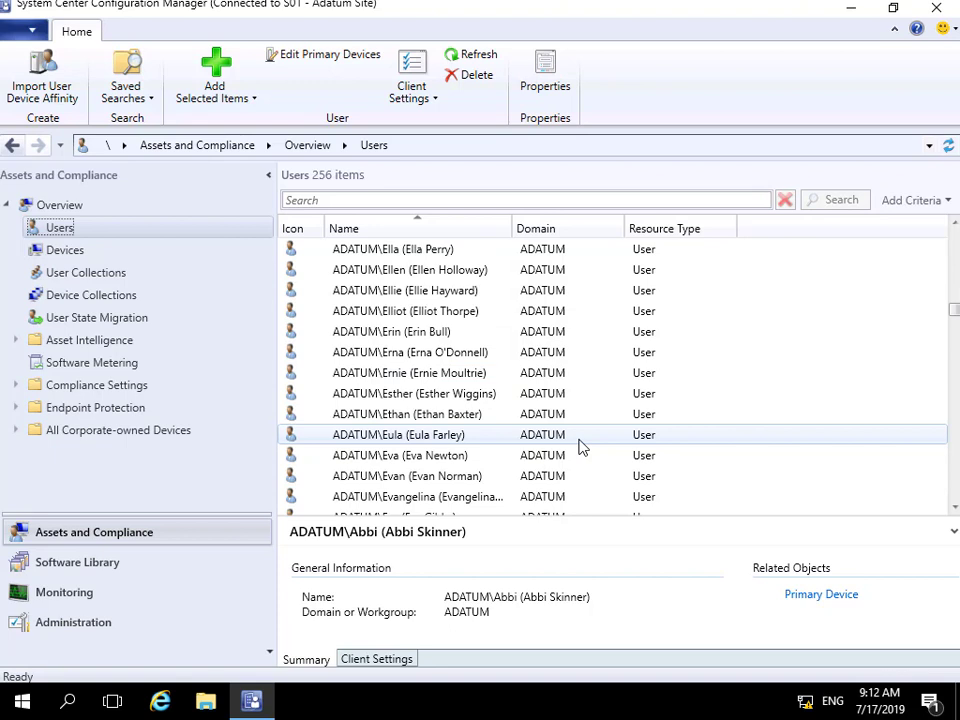